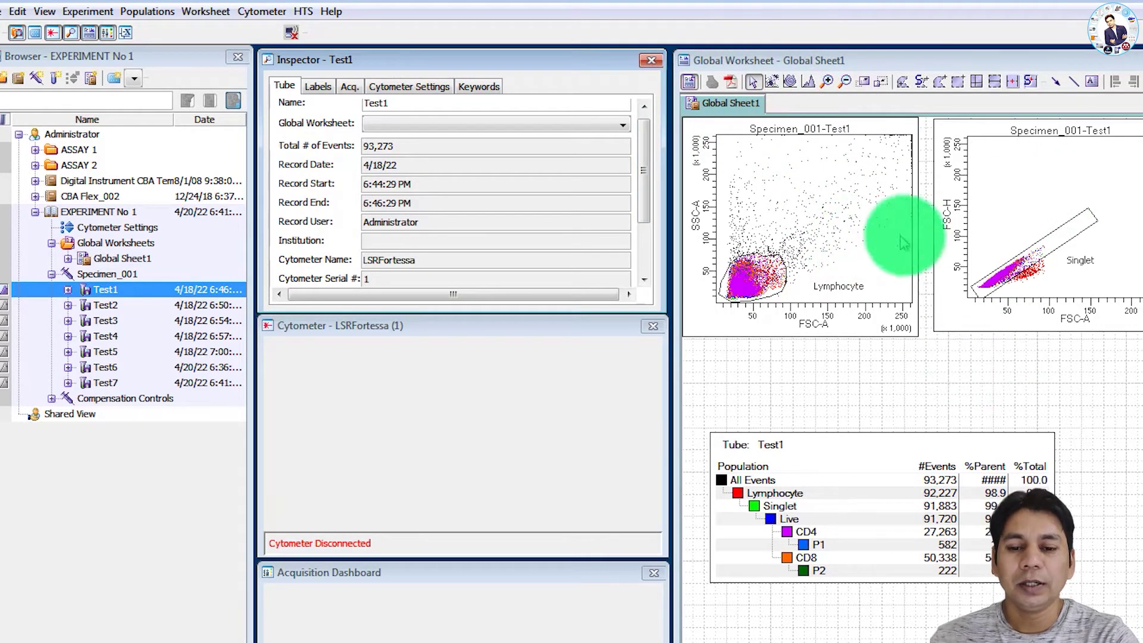
pyautogui.click(890, 441)
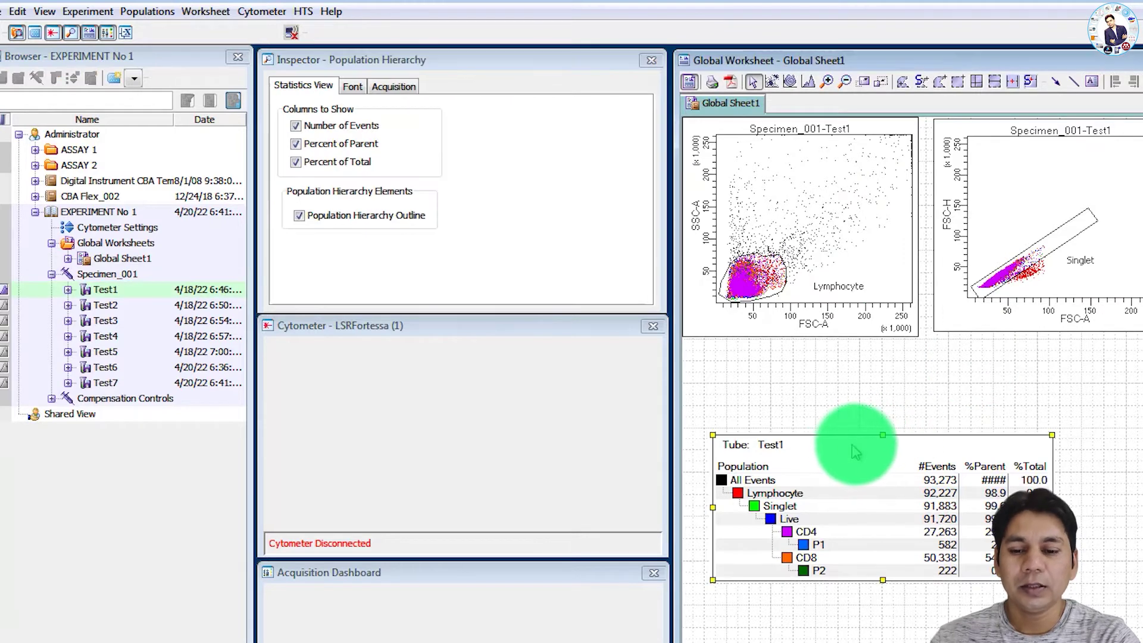
pyautogui.click(925, 398)
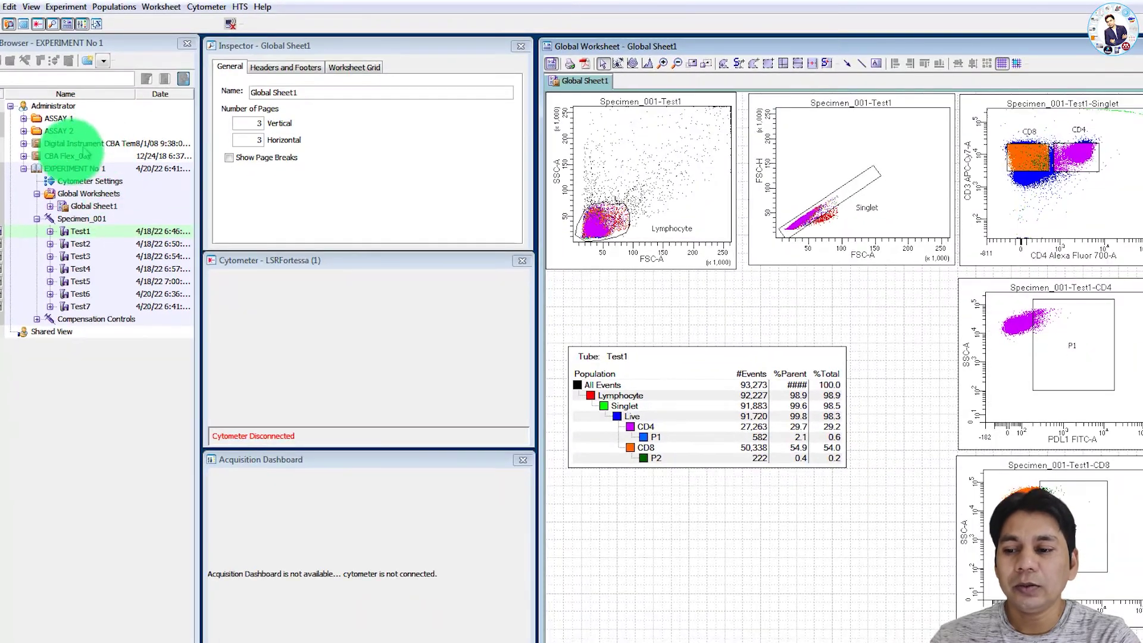
# Export EXPERIMENT No 1 as an experiment template of type General, named "EXPERIMENT No 1 export".
pyautogui.click(54, 213)
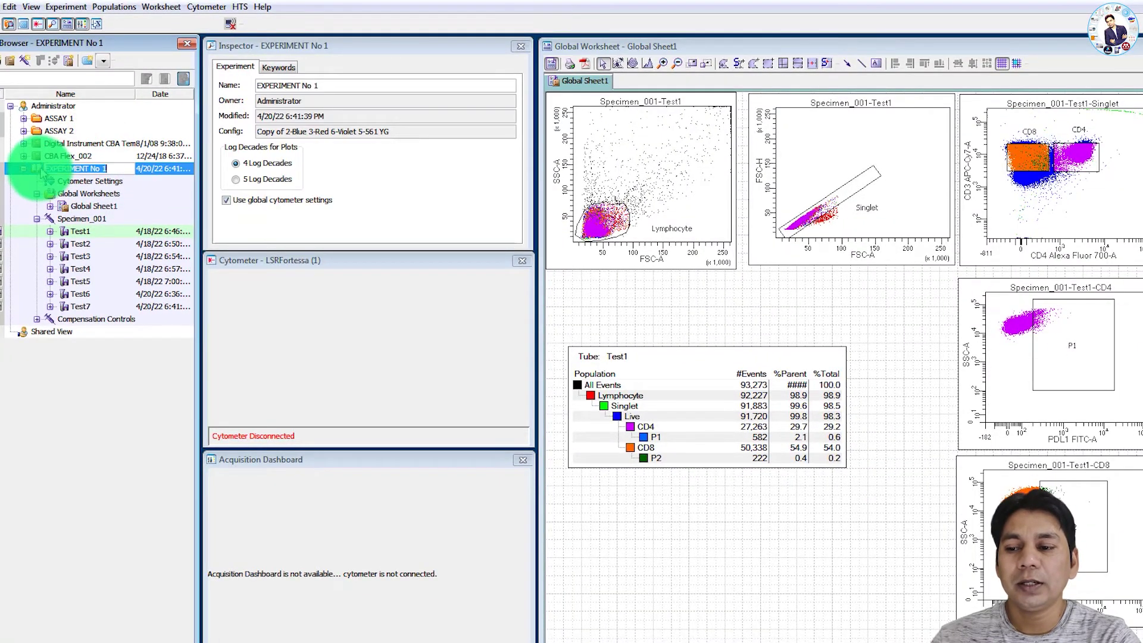
pyautogui.rightClick(41, 172)
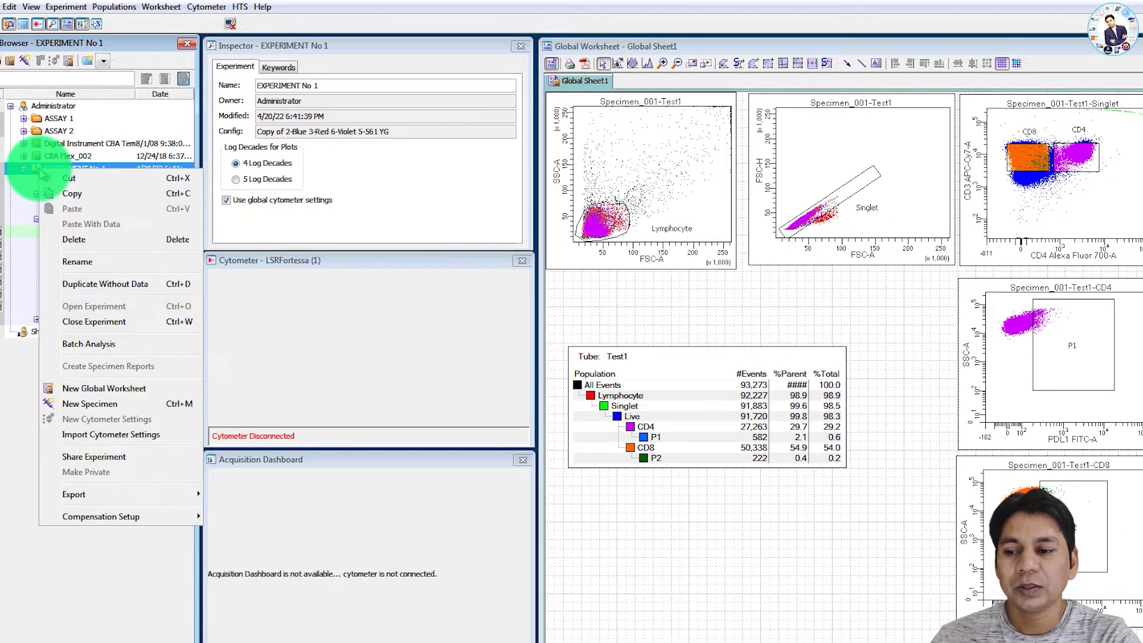
pyautogui.moveTo(156, 502)
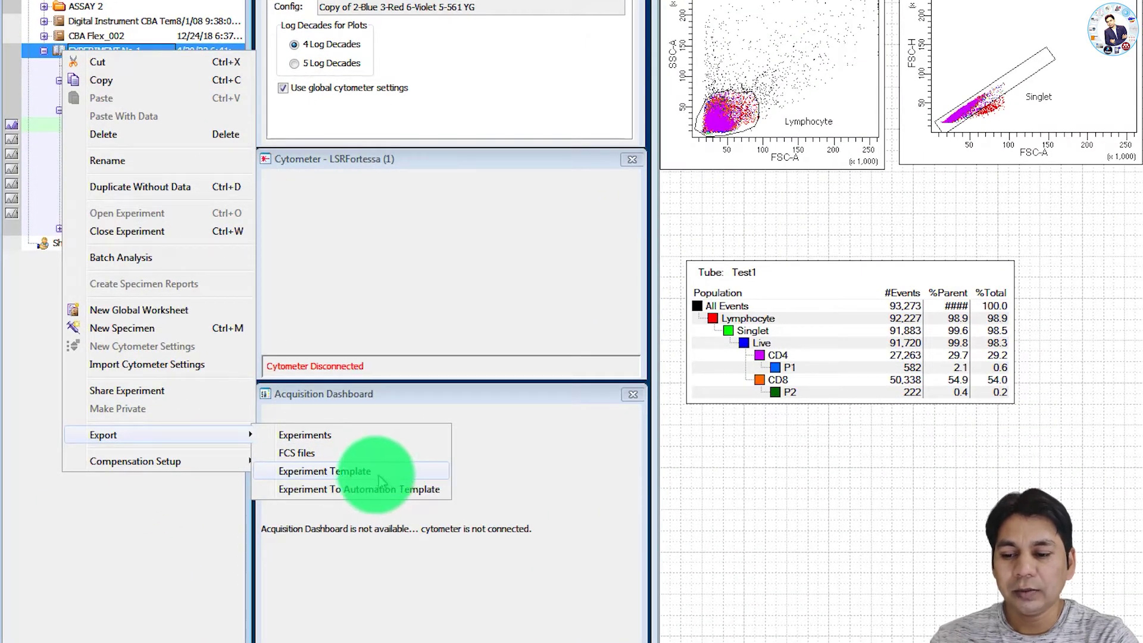
pyautogui.click(381, 480)
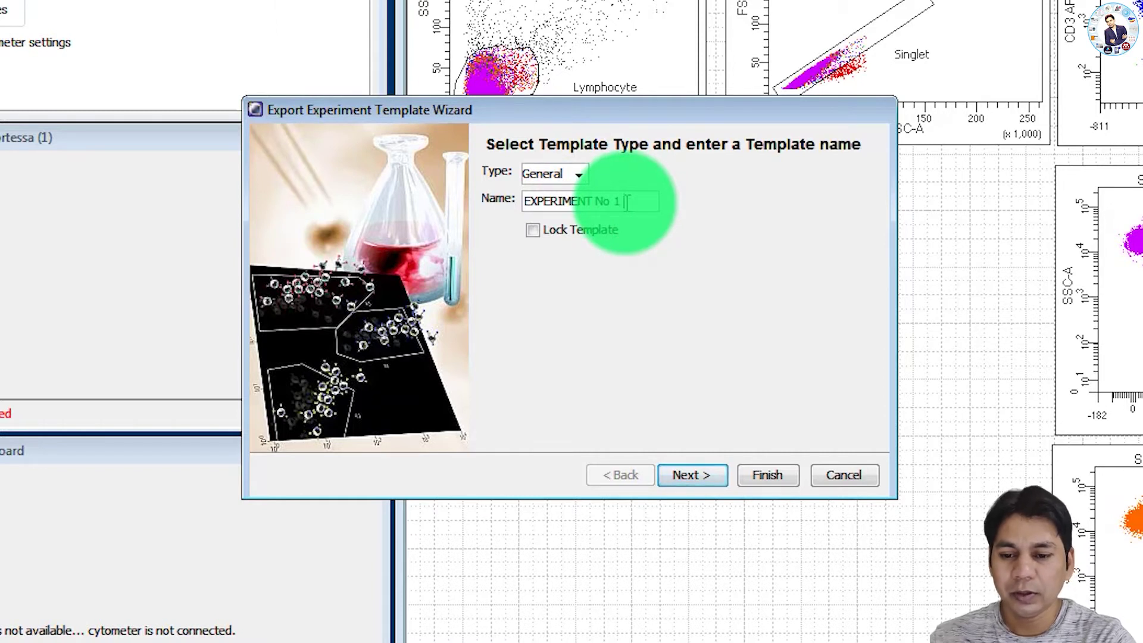
pyautogui.write('port')
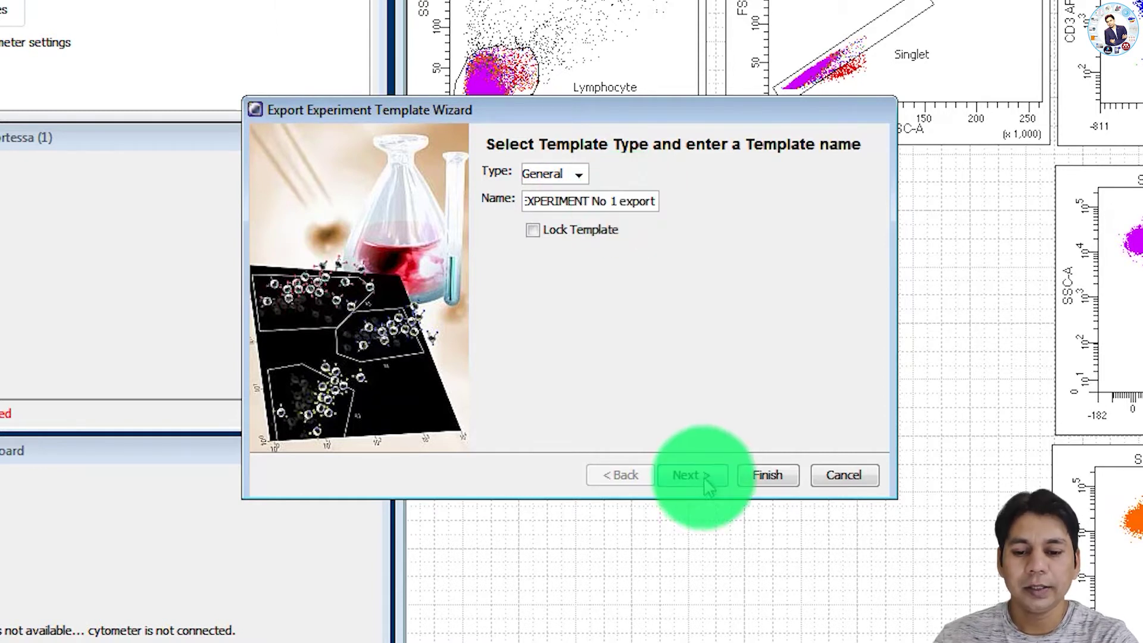
pyautogui.click(708, 477)
pyautogui.click(769, 477)
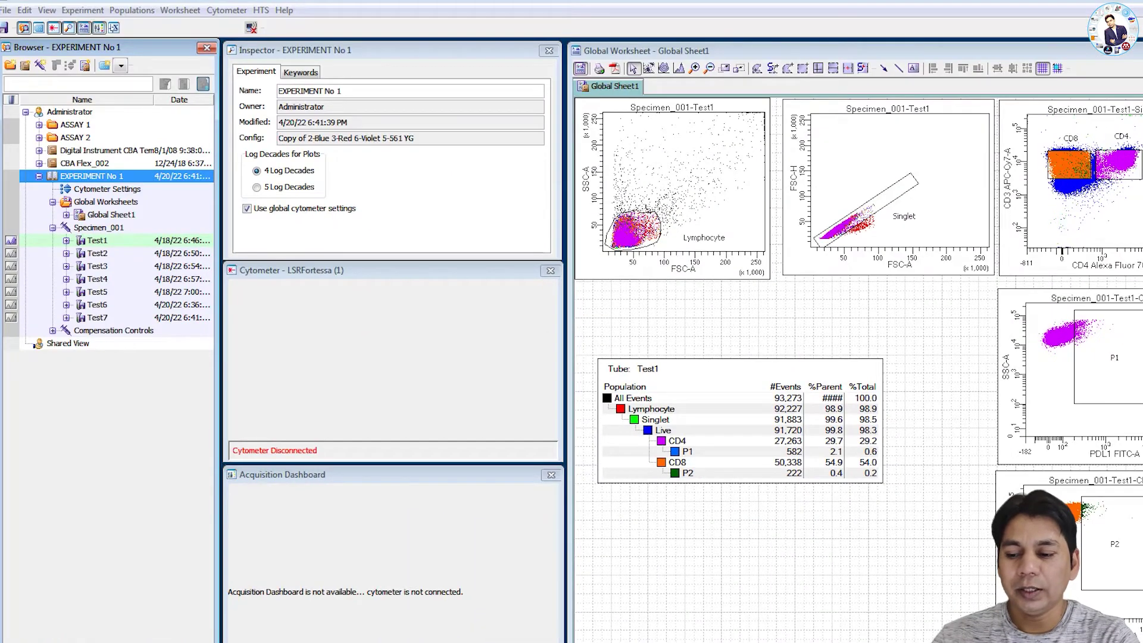
# Switch to Windows Explorer and open the folder C:\BDExport\Templates\Experiment\General.
pyautogui.press('super')
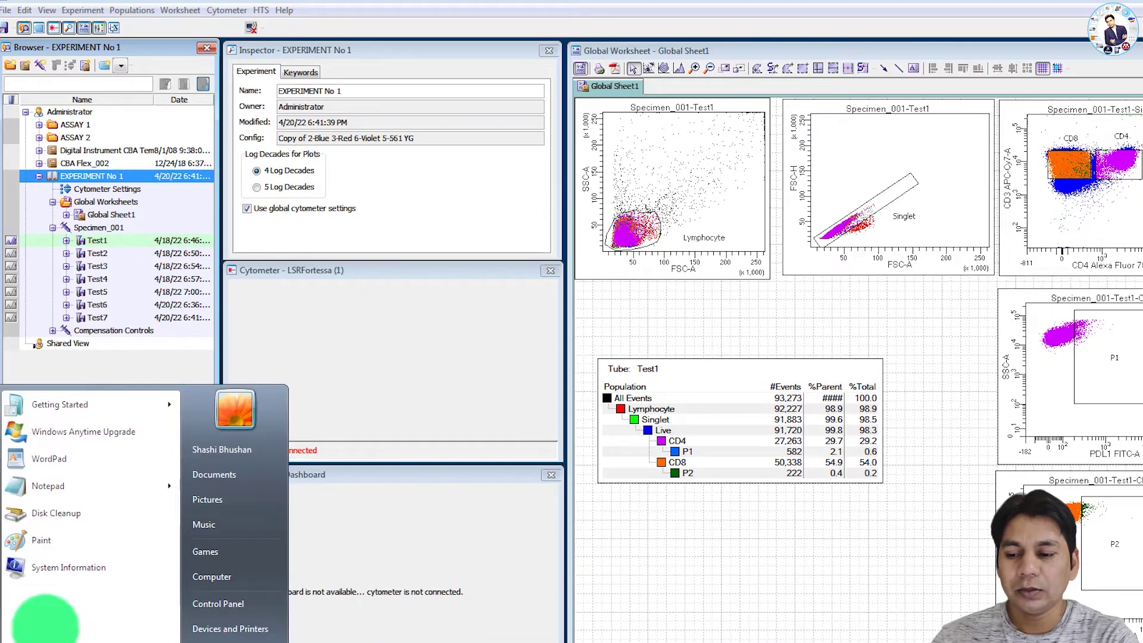
pyautogui.click(221, 575)
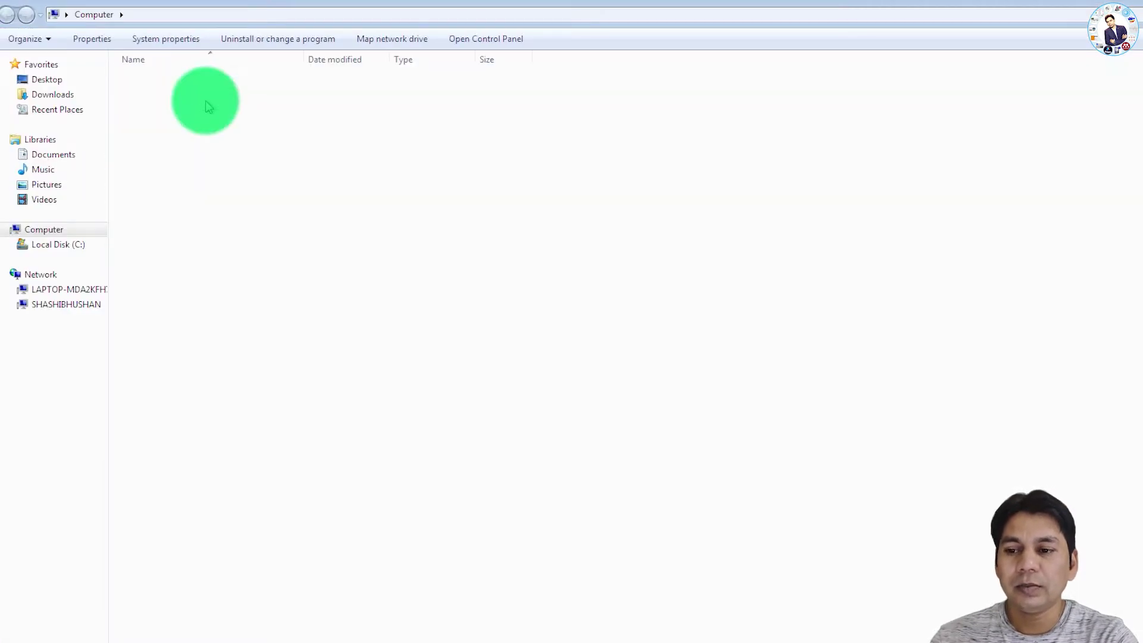
pyautogui.doubleClick(205, 101)
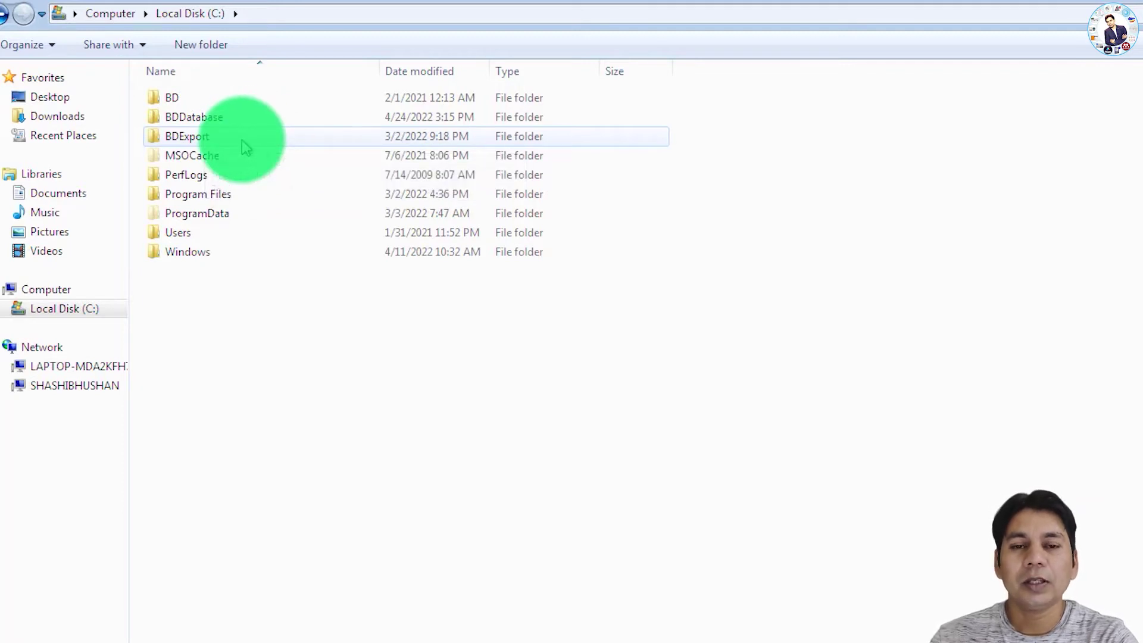
pyautogui.click(197, 143)
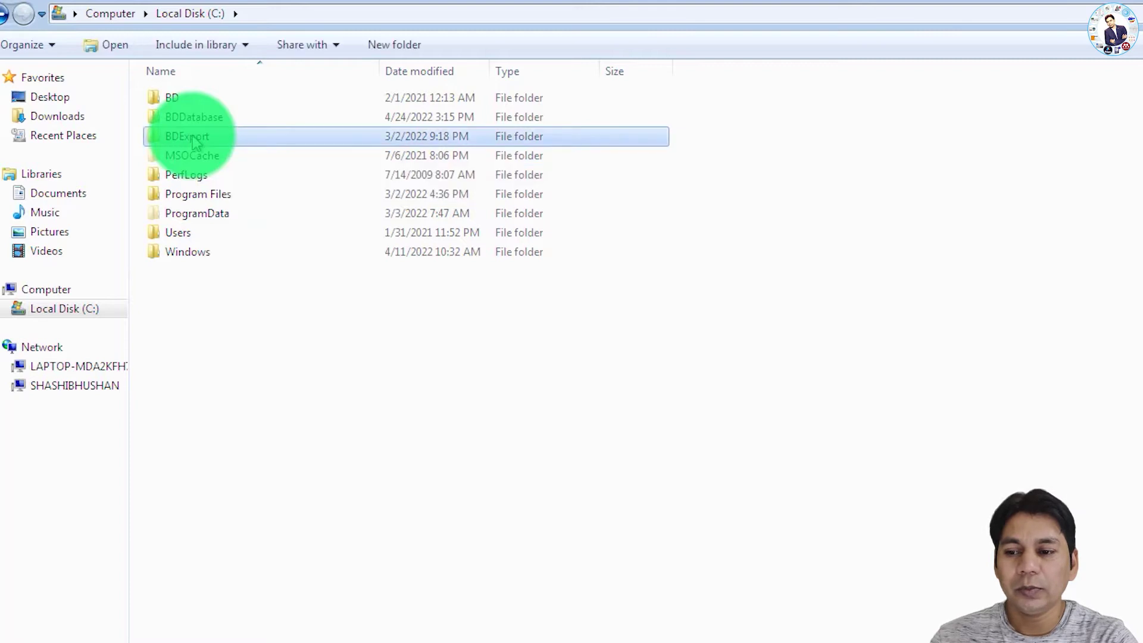
pyautogui.doubleClick(196, 143)
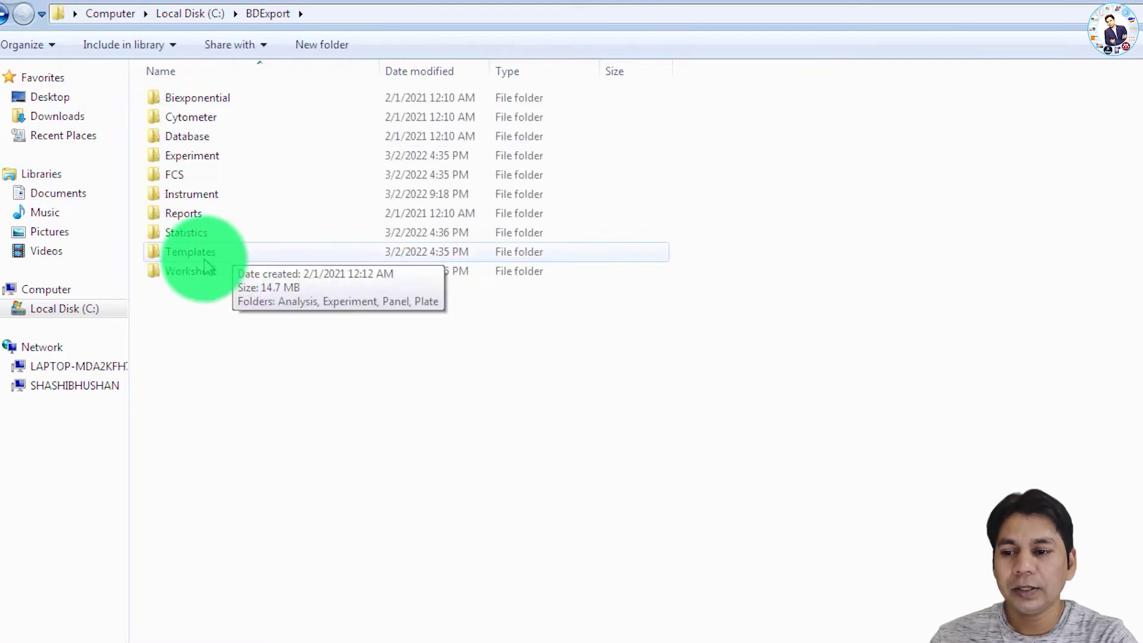
pyautogui.doubleClick(199, 252)
pyautogui.click(237, 117)
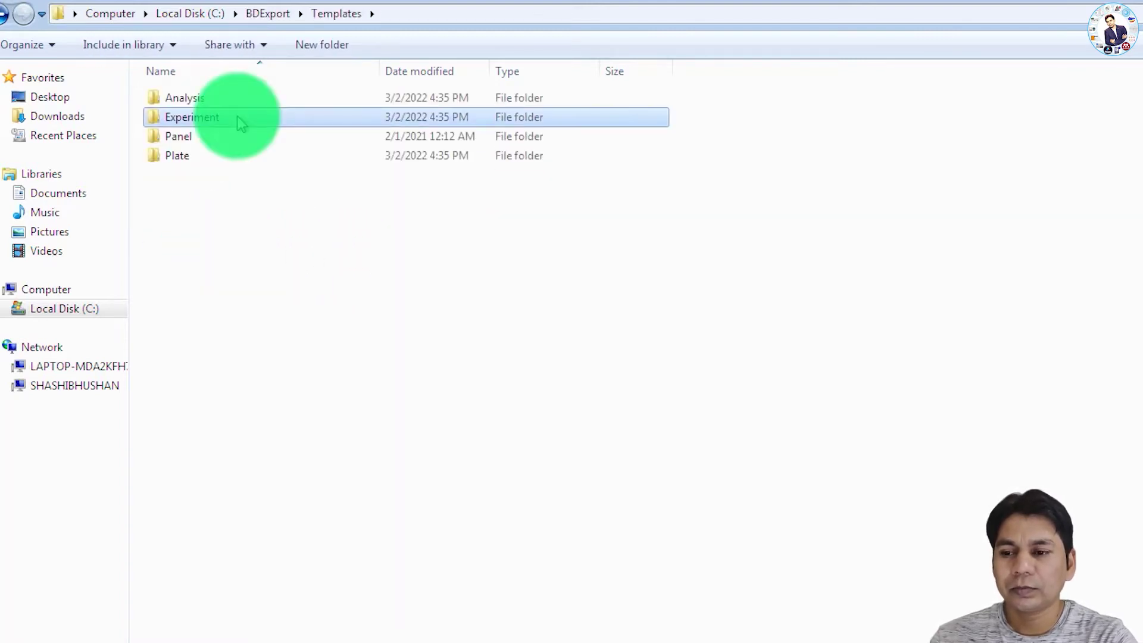
pyautogui.doubleClick(292, 117)
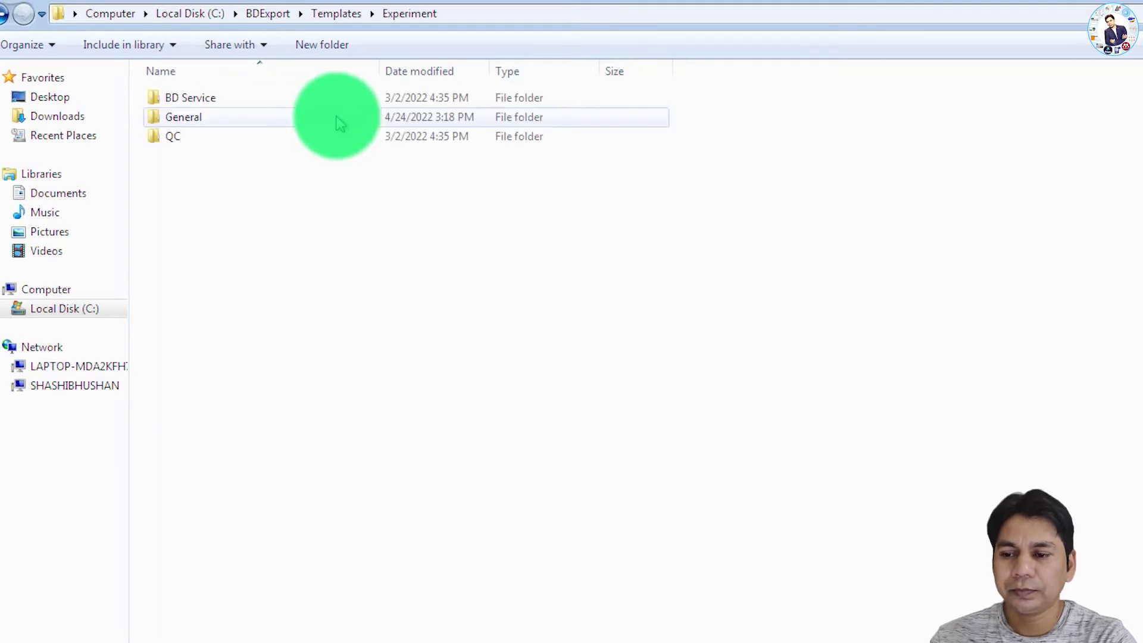
pyautogui.click(241, 120)
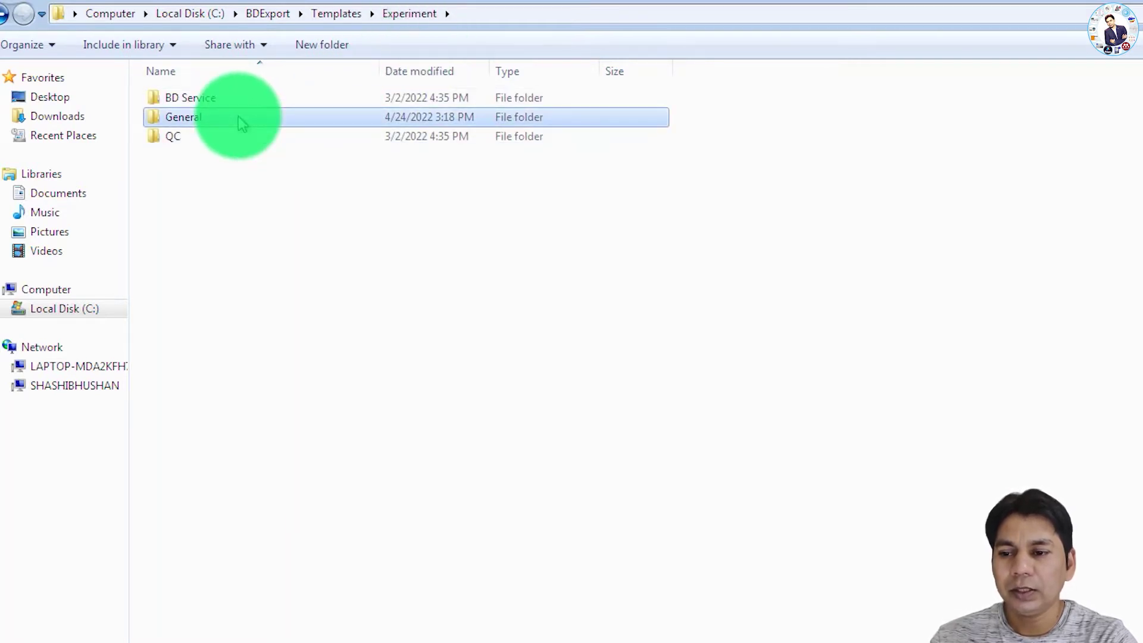
pyautogui.doubleClick(238, 117)
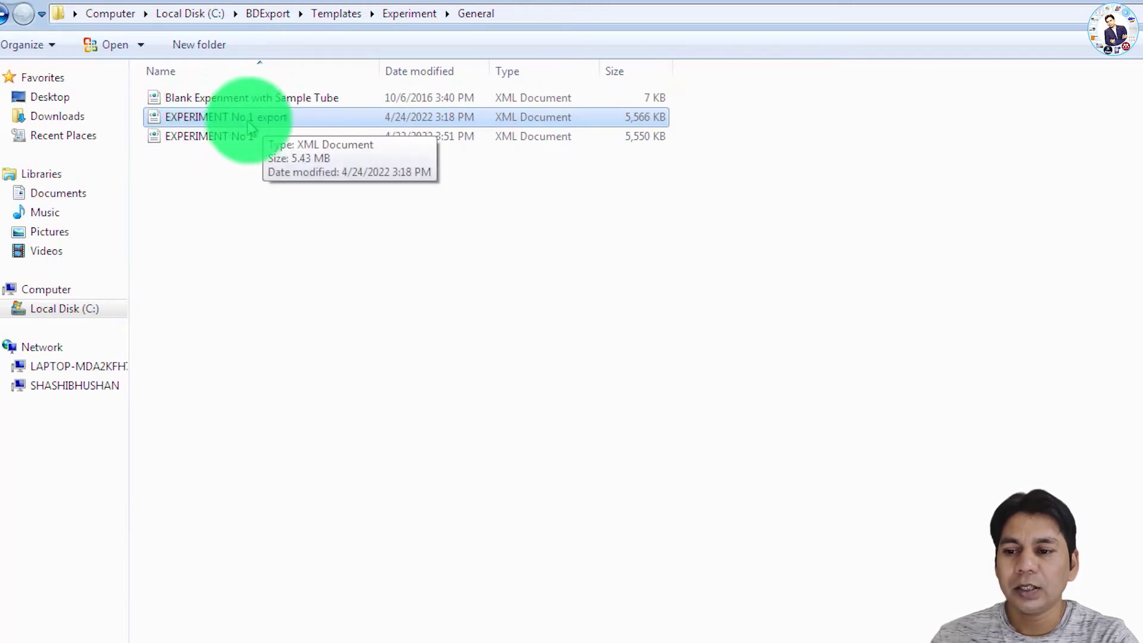
# Copy the "EXPERIMENT No 1 export" XML file from the General folder to the desktop.
pyautogui.rightClick(219, 119)
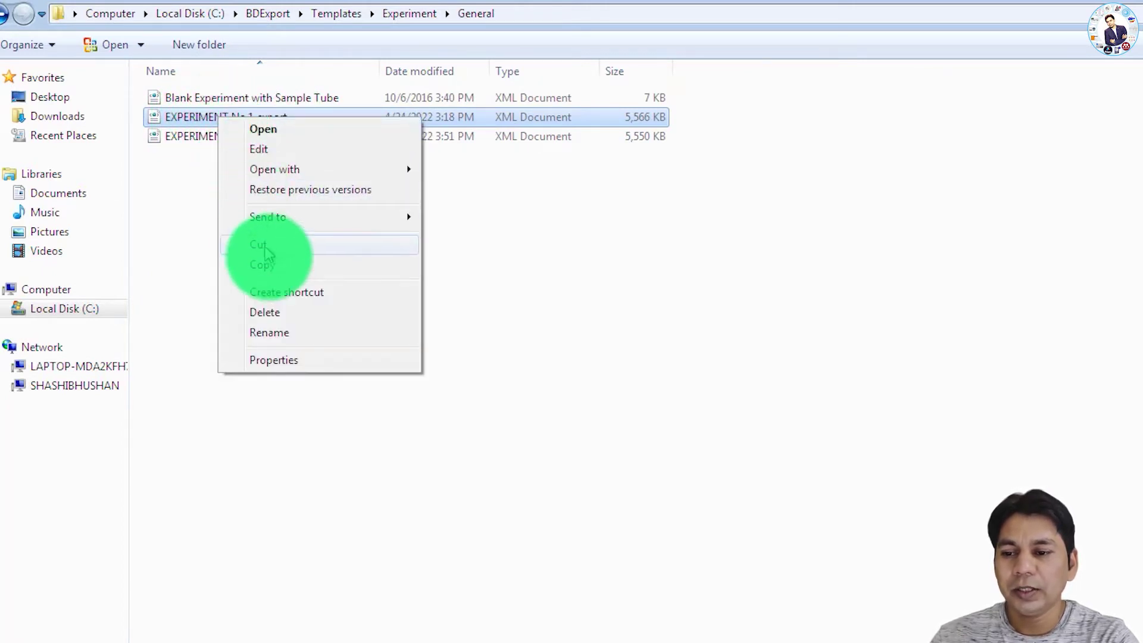
pyautogui.click(280, 273)
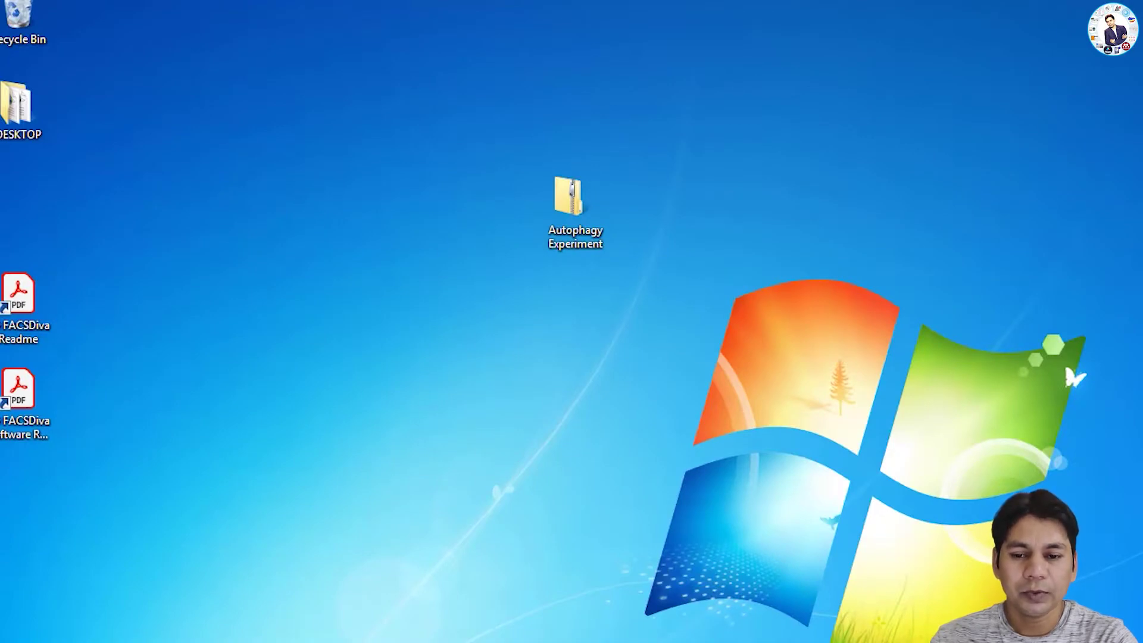
pyautogui.hotkey('ctrl', 'v')
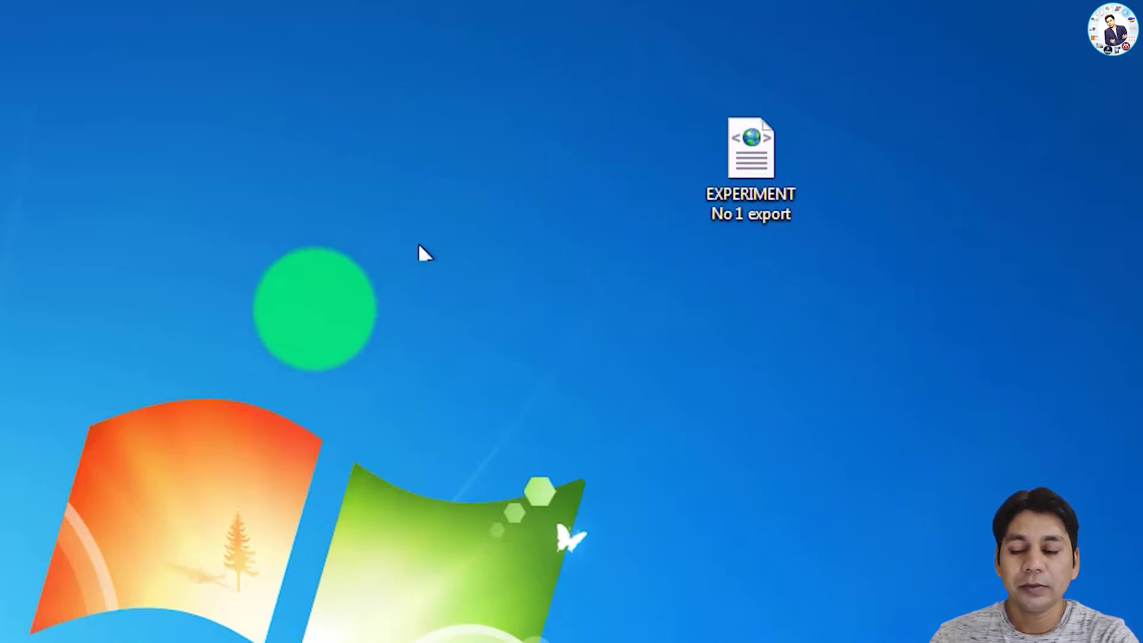
# Create a new folder named "template" on the desktop.
pyautogui.rightClick(940, 164)
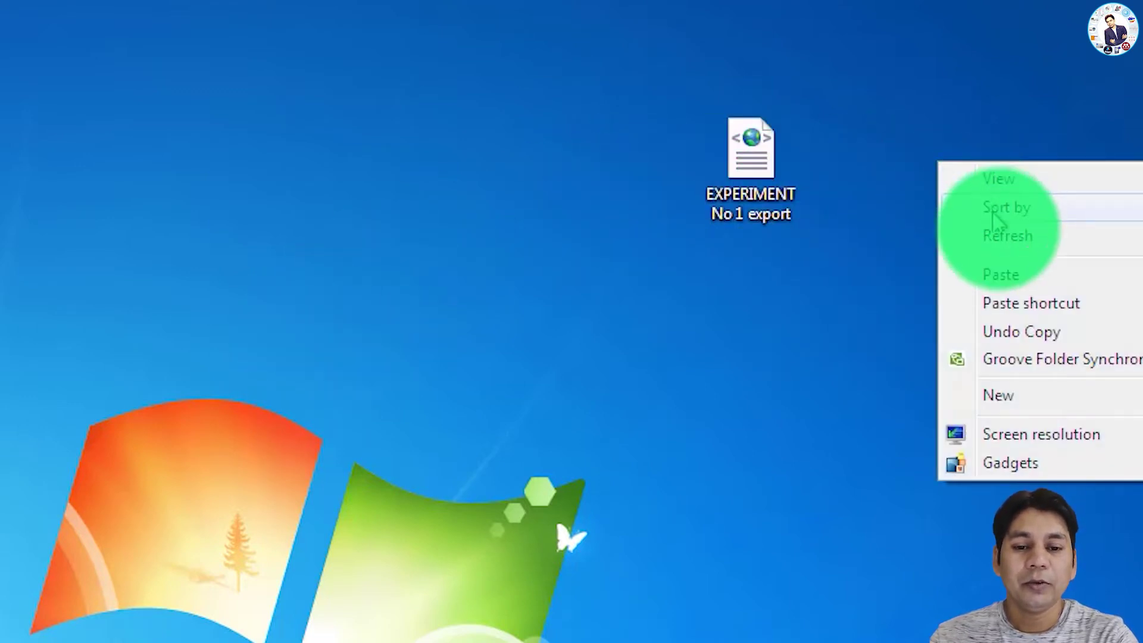
pyautogui.moveTo(1012, 395)
pyautogui.click(684, 396)
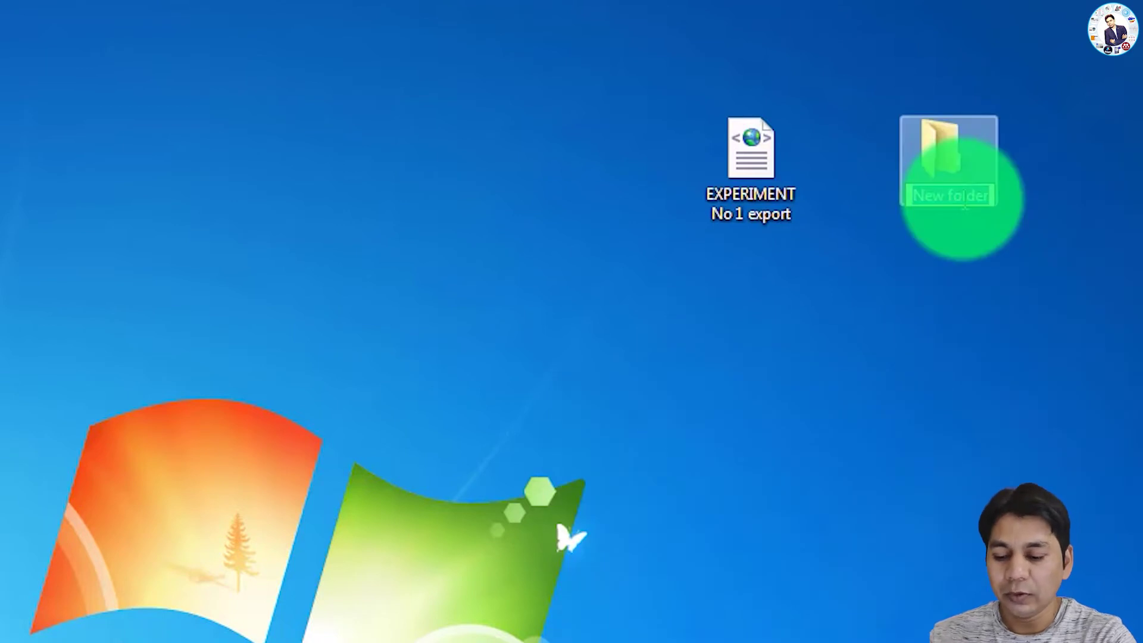
pyautogui.write('template')
pyautogui.press('Return')
# Copy the "EXPERIMENT No 1 export" file from the desktop into the template folder.
pyautogui.rightClick(740, 165)
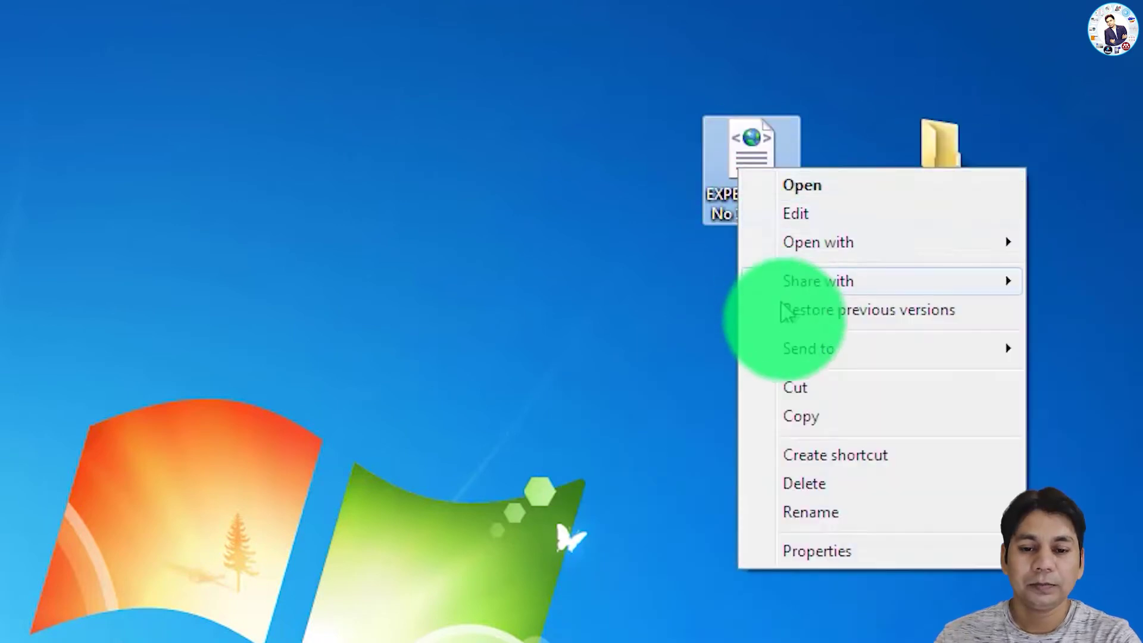
pyautogui.click(791, 413)
pyautogui.doubleClick(940, 161)
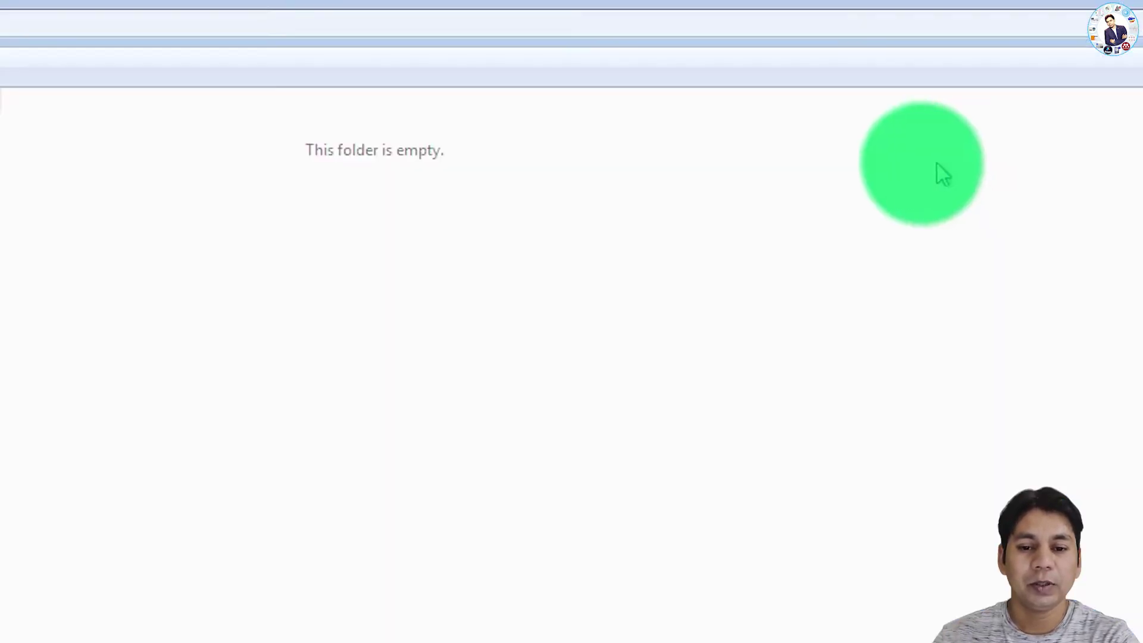
pyautogui.rightClick(284, 345)
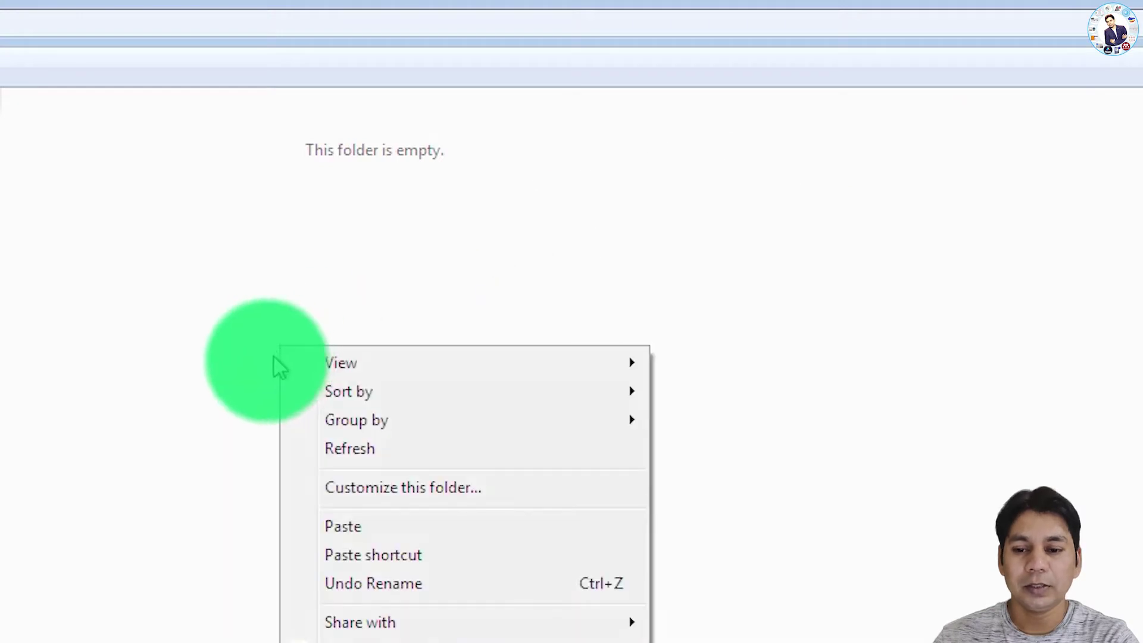
pyautogui.click(352, 527)
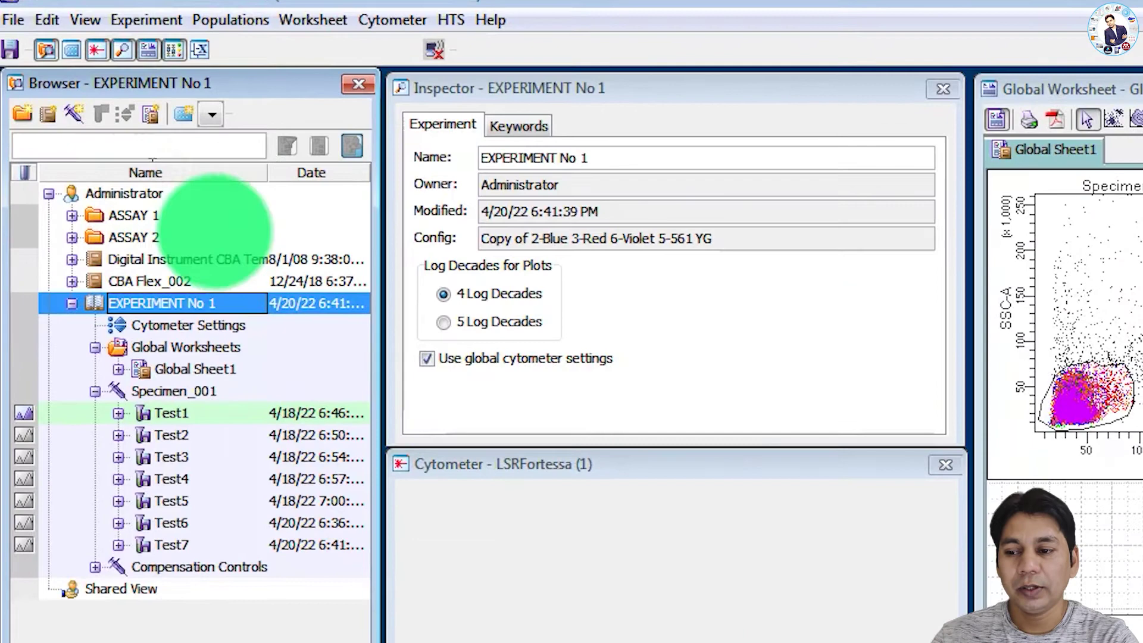
# Return to FACSDiva, collapse EXPERIMENT No 1 and import the desktop's template folder as an experiment under Administrator.
pyautogui.press('Left')
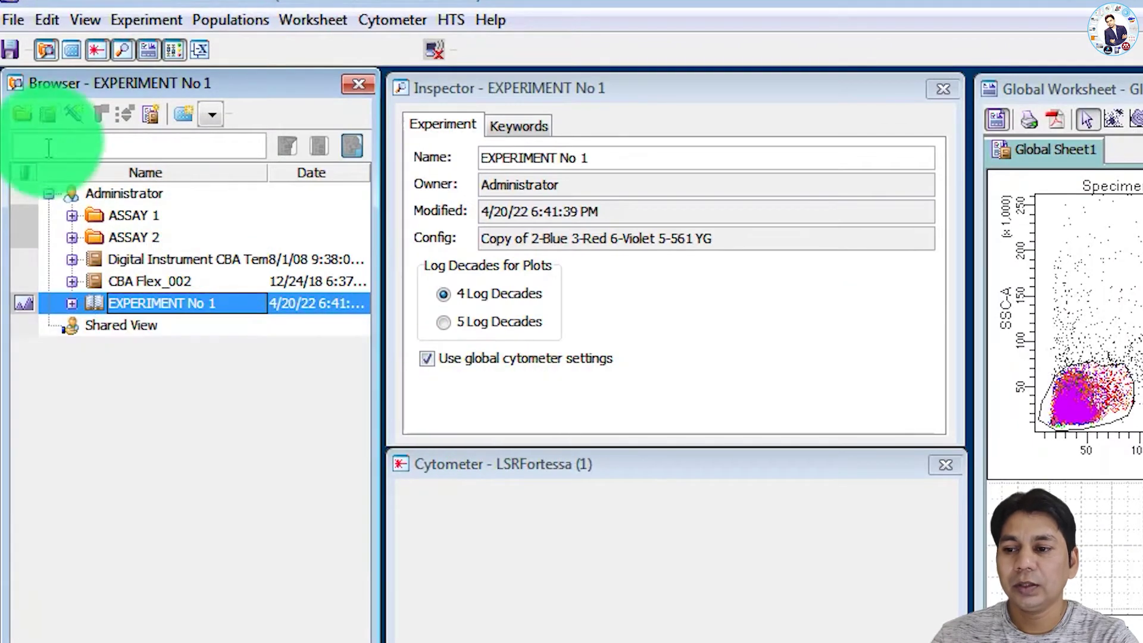
pyautogui.press('Left')
pyautogui.click(13, 20)
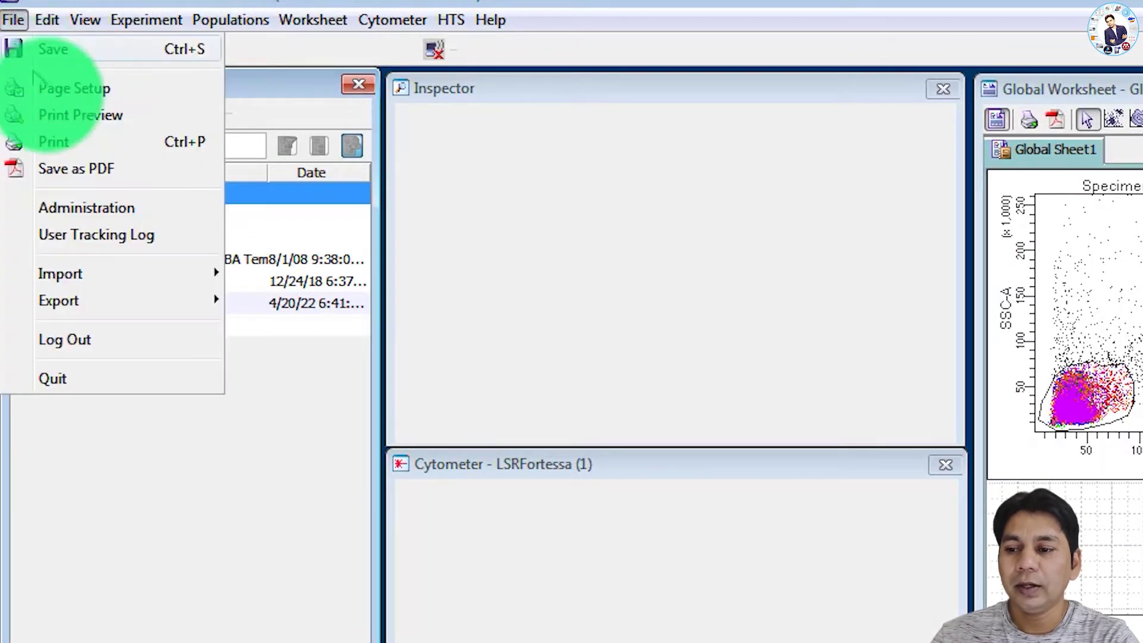
pyautogui.moveTo(147, 273)
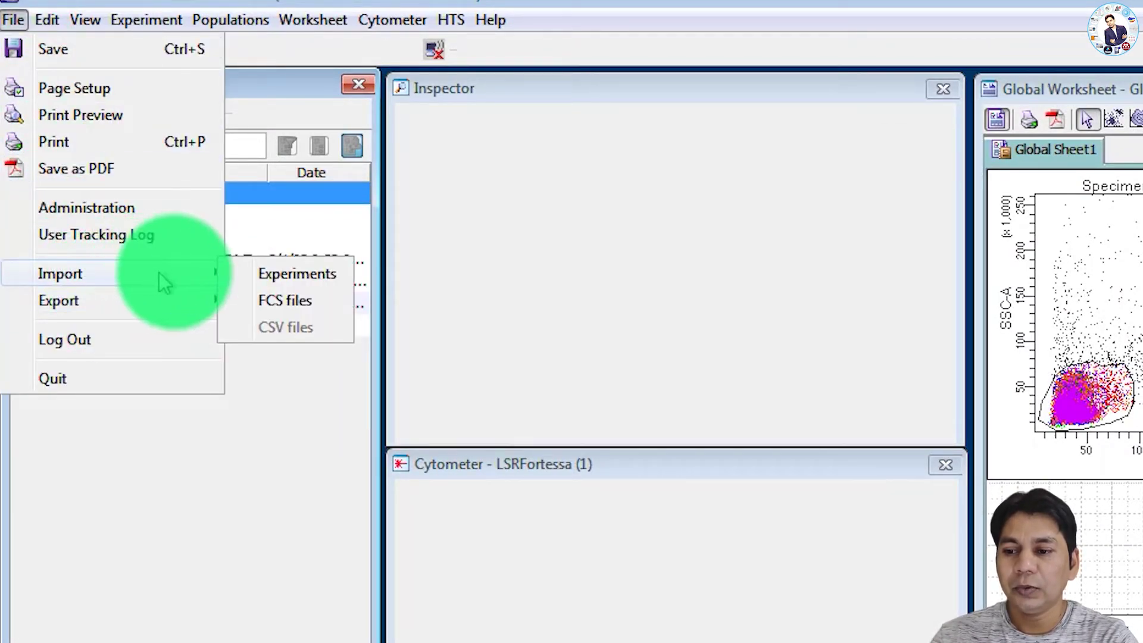
pyautogui.click(288, 280)
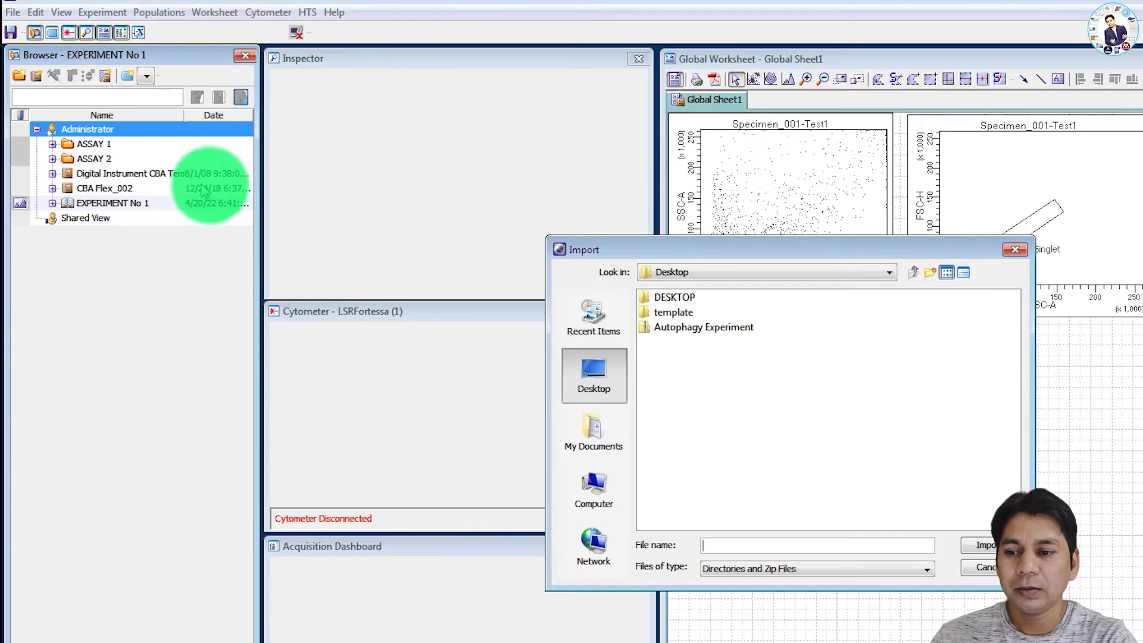
pyautogui.click(678, 313)
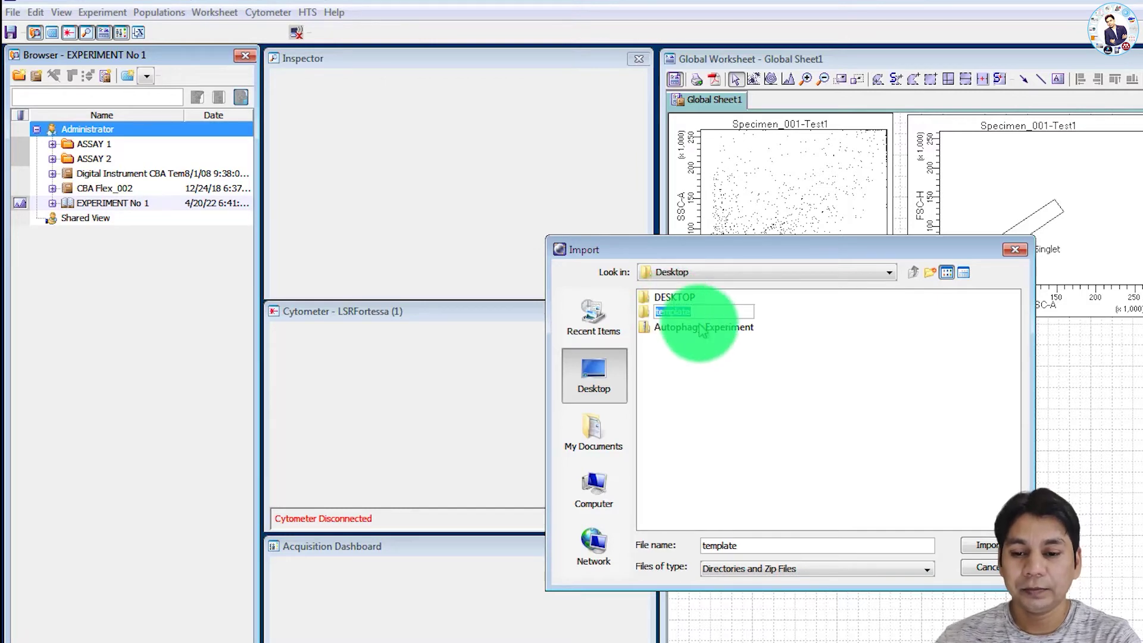
pyautogui.click(985, 545)
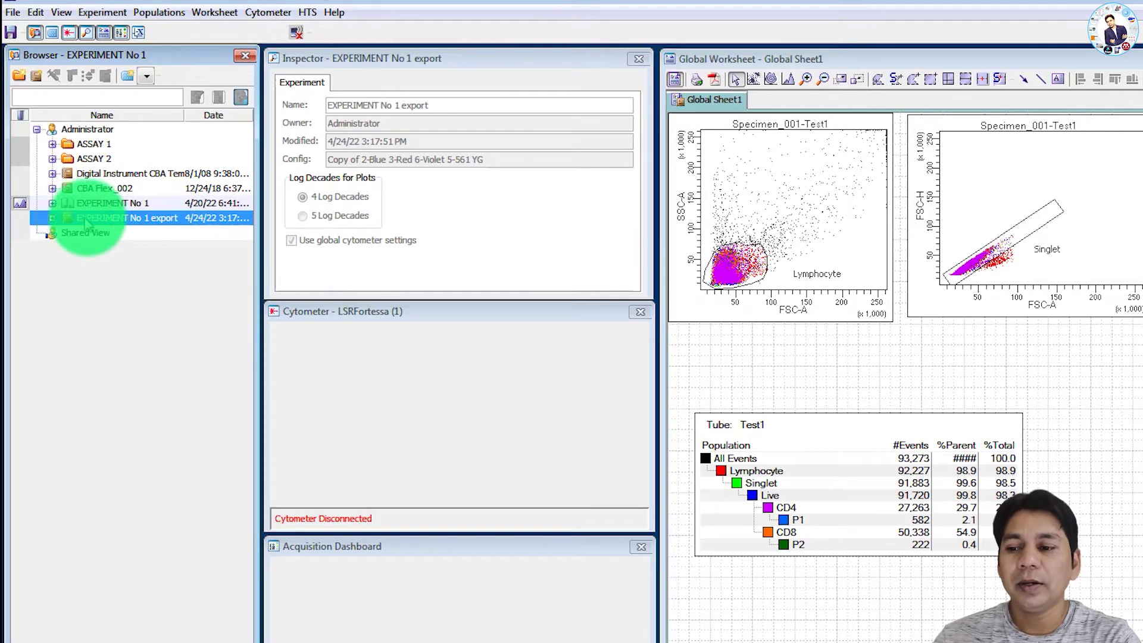
# Expand and open the imported experiment "EXPERIMENT No 1 export", continuing without changing the cytometer configuration.
pyautogui.click(52, 218)
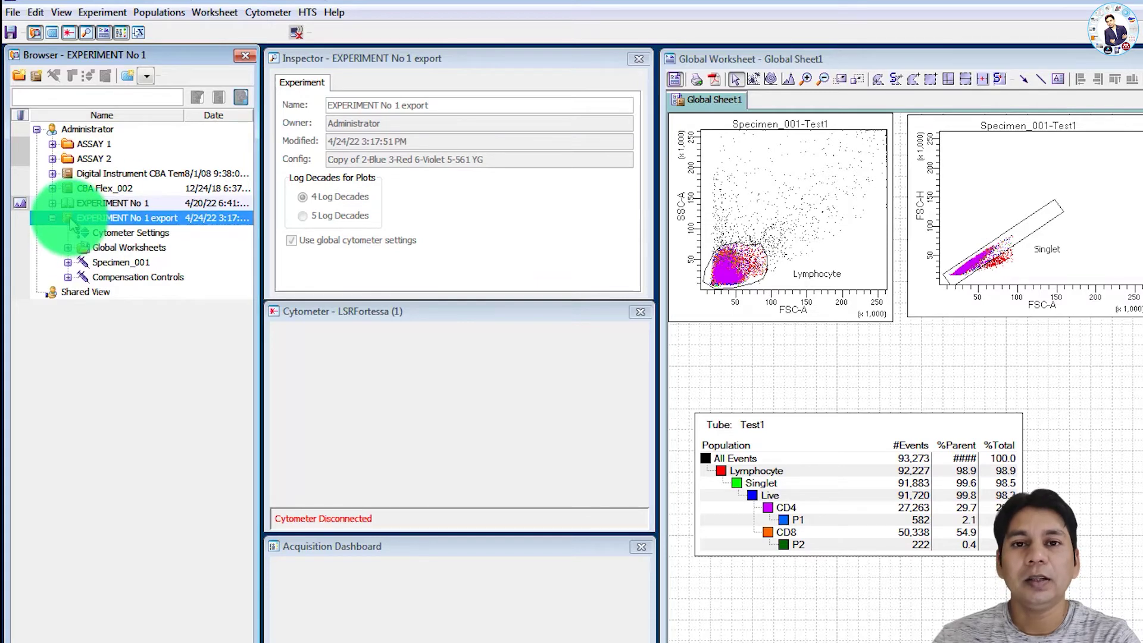
pyautogui.doubleClick(70, 220)
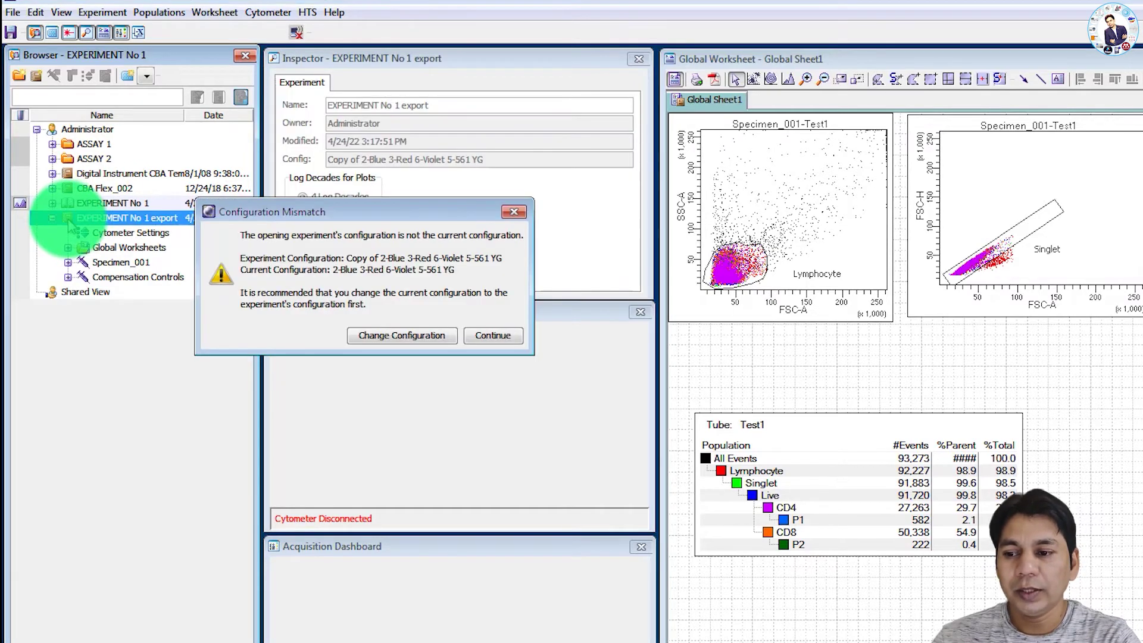
pyautogui.press('Return')
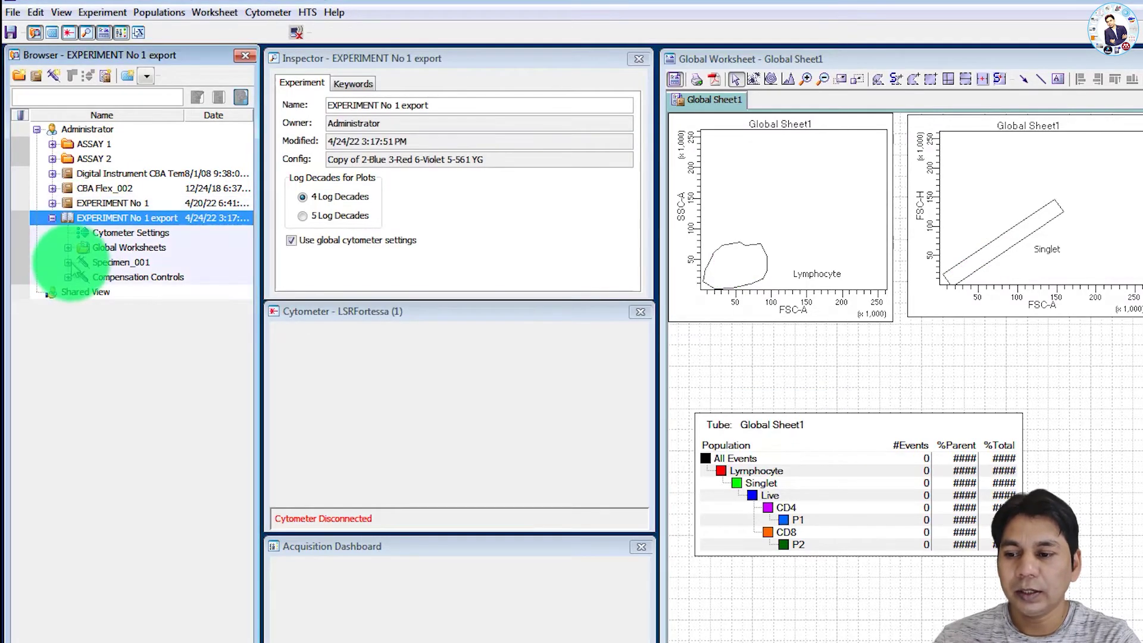
# Expand Specimen_001 and review the Test1 tube's labels, acquisition and cytometer settings, along with the global worksheet's population hierarchy.
pyautogui.doubleClick(70, 266)
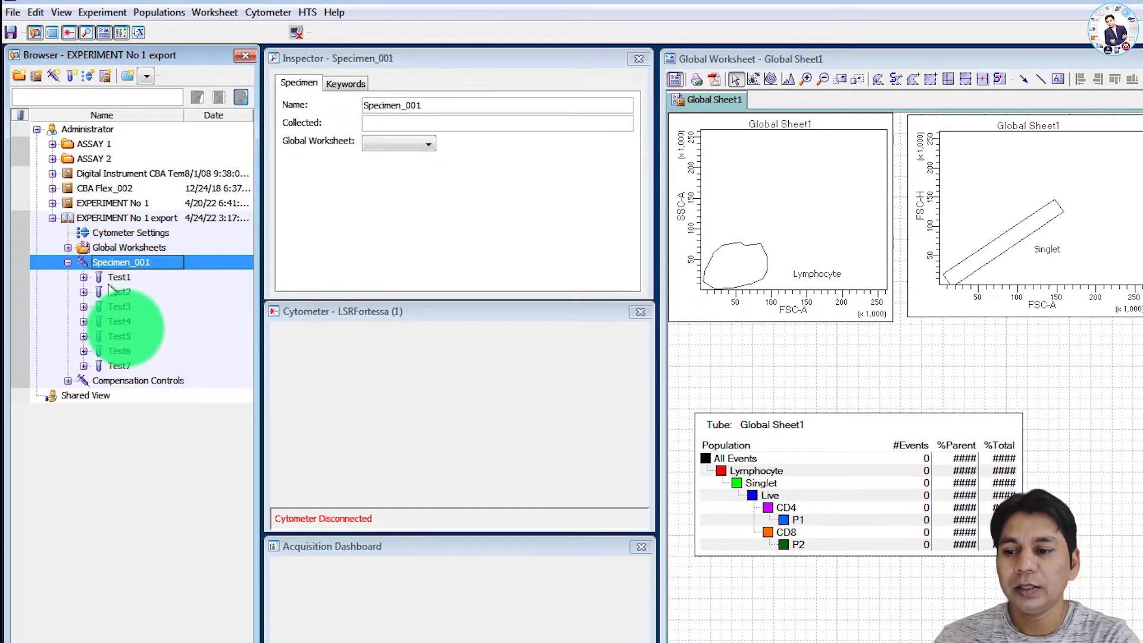
pyautogui.click(107, 279)
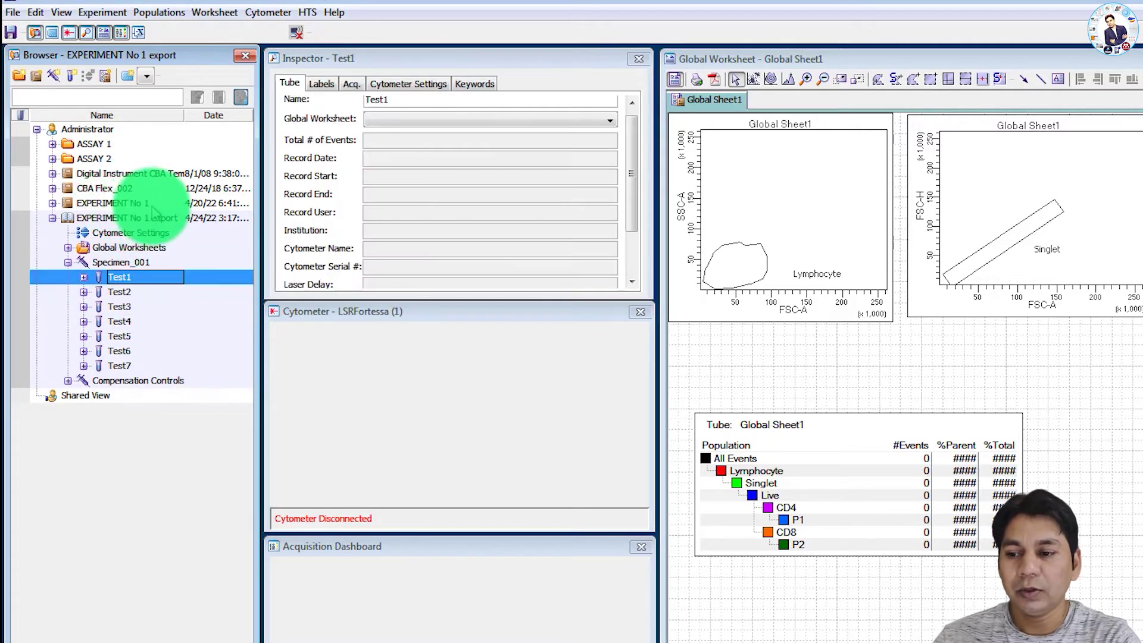
pyautogui.click(321, 83)
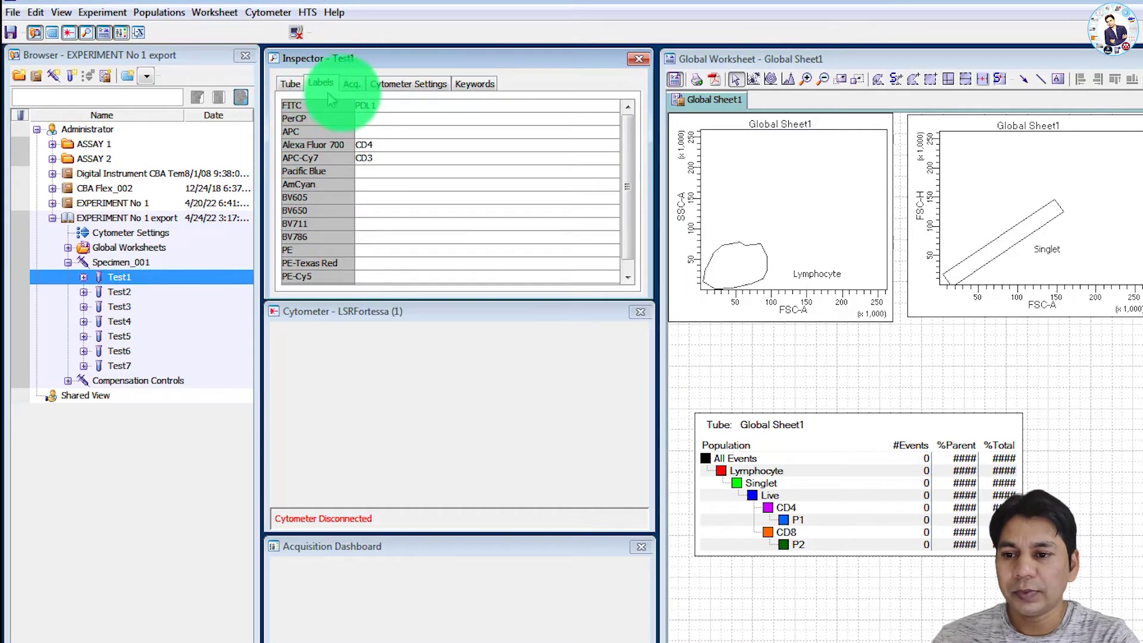
pyautogui.click(352, 84)
pyautogui.click(408, 83)
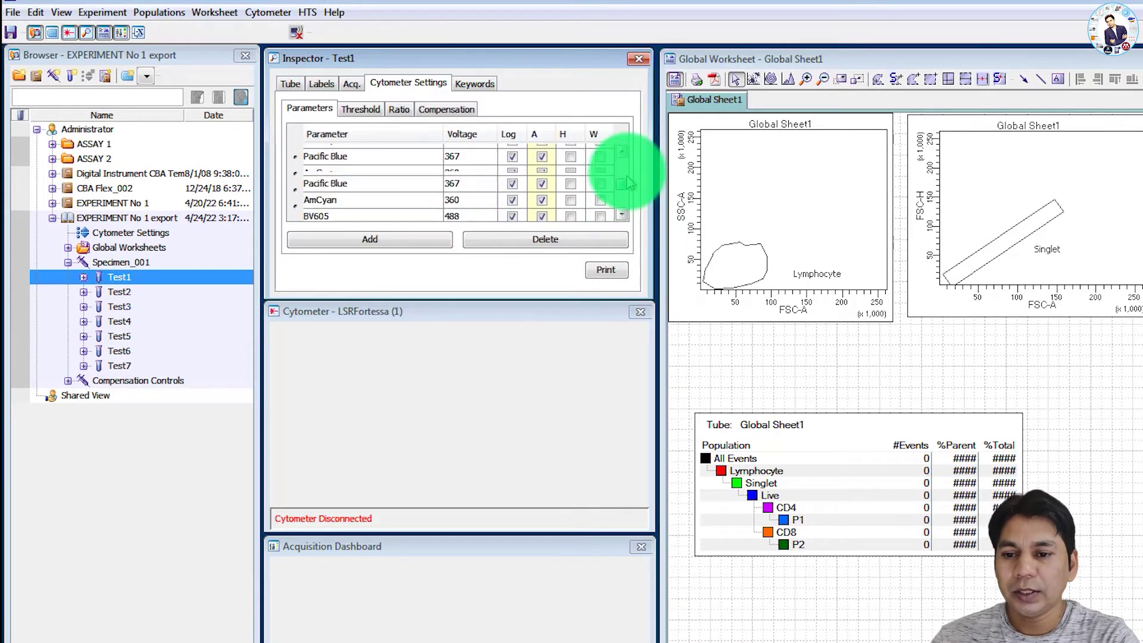
pyautogui.moveTo(630, 185); pyautogui.dragTo(632, 160)
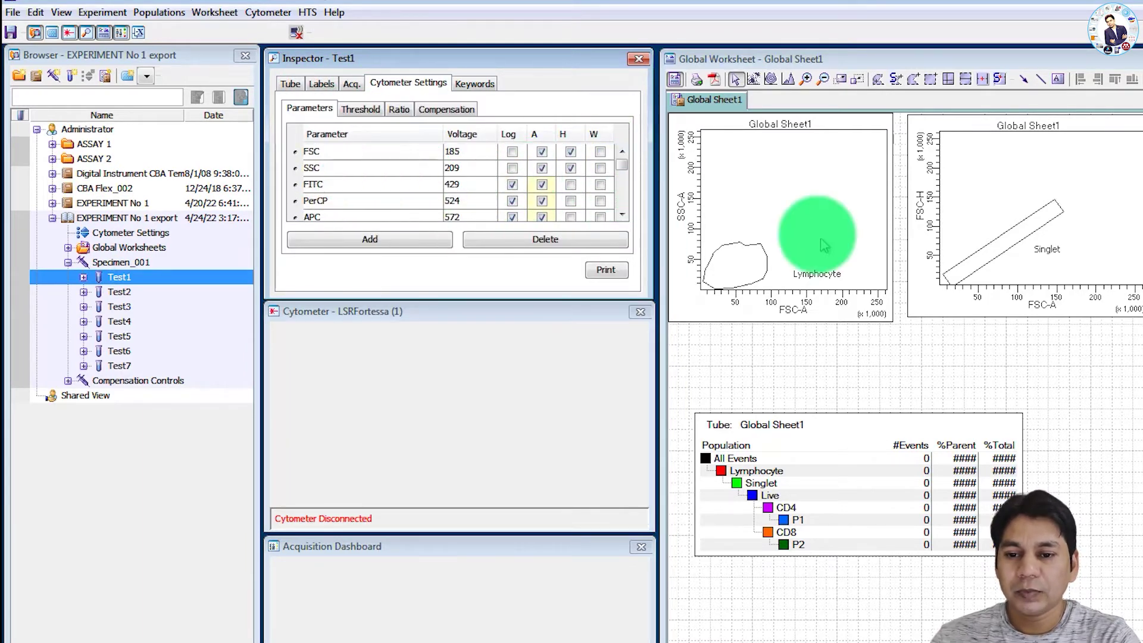
pyautogui.click(884, 415)
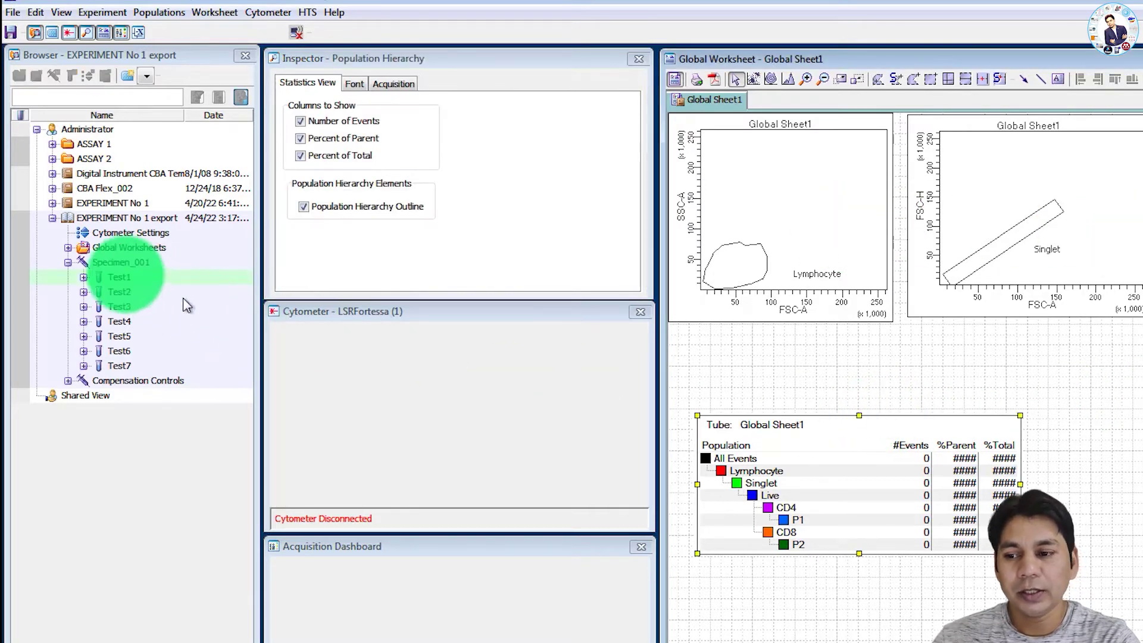
# Delete the imported experiment "EXPERIMENT No 1 export" from the Browser.
pyautogui.click(76, 219)
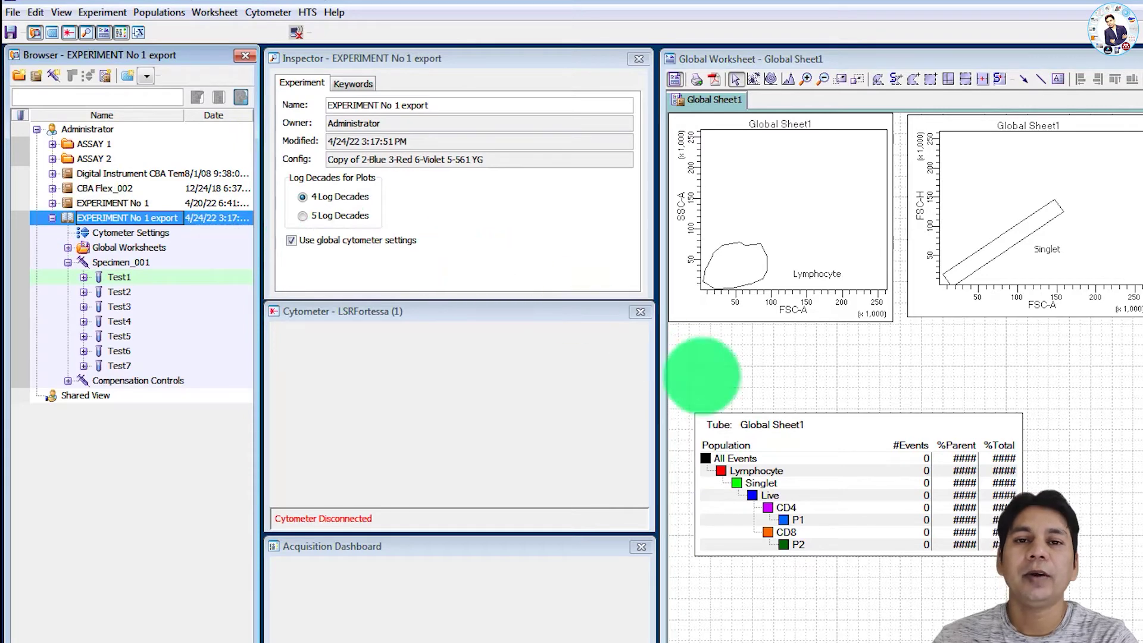
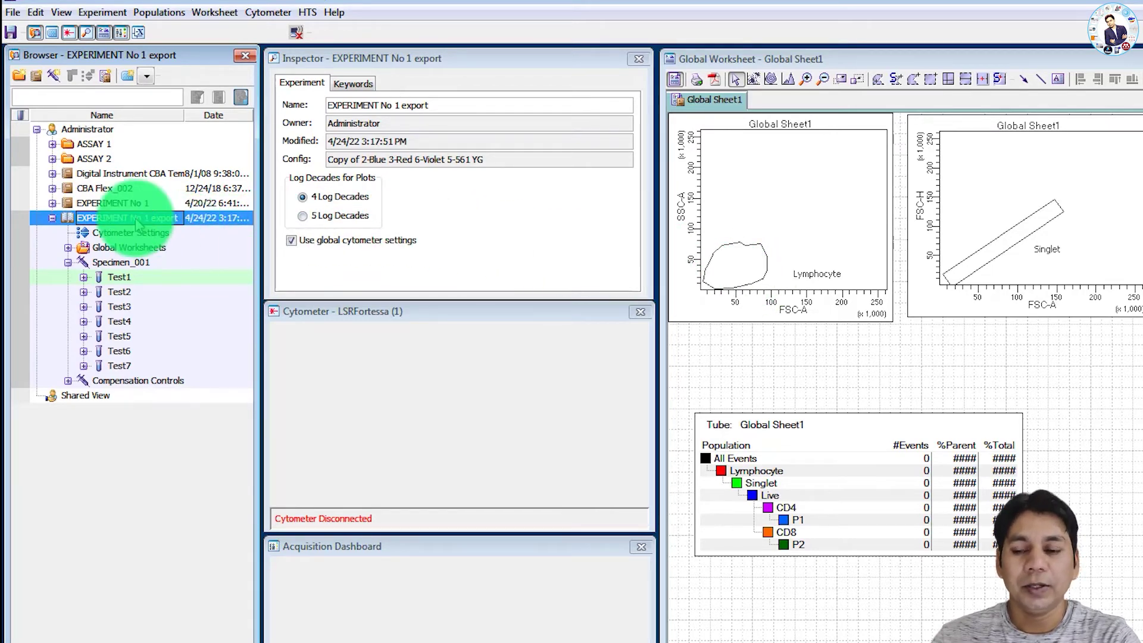
pyautogui.rightClick(98, 219)
pyautogui.press('Escape')
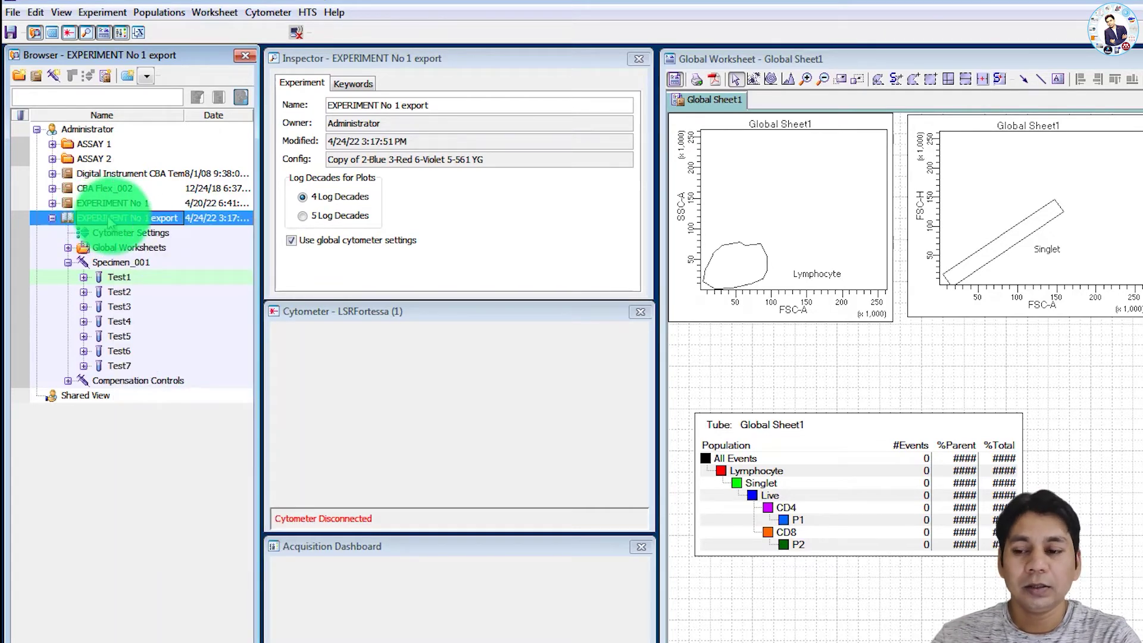
pyautogui.rightClick(117, 219)
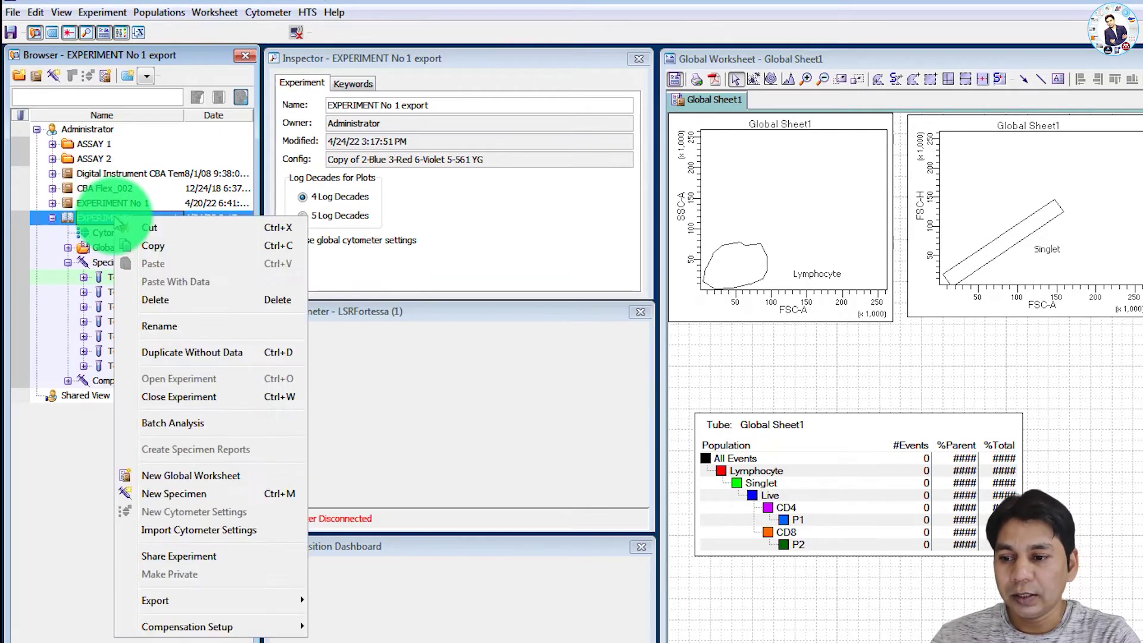
pyautogui.click(178, 299)
pyautogui.click(879, 513)
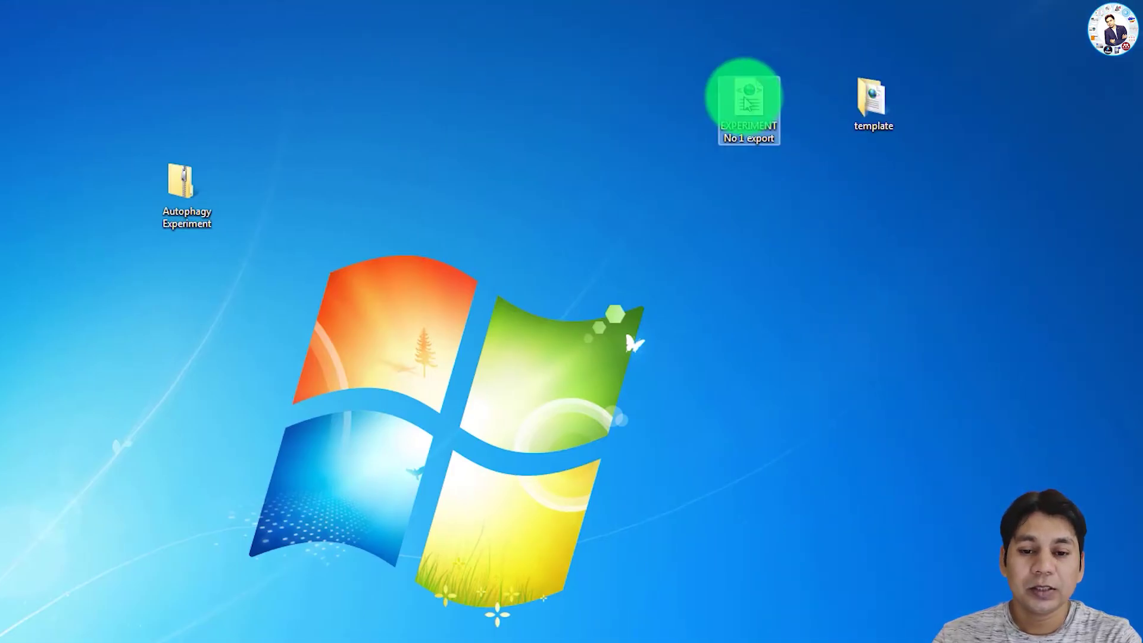
# Switch to the desktop and compress the "EXPERIMENT No 1 export" file into a zipped folder, keeping the same name.
pyautogui.rightClick(745, 97)
pyautogui.moveTo(795, 211)
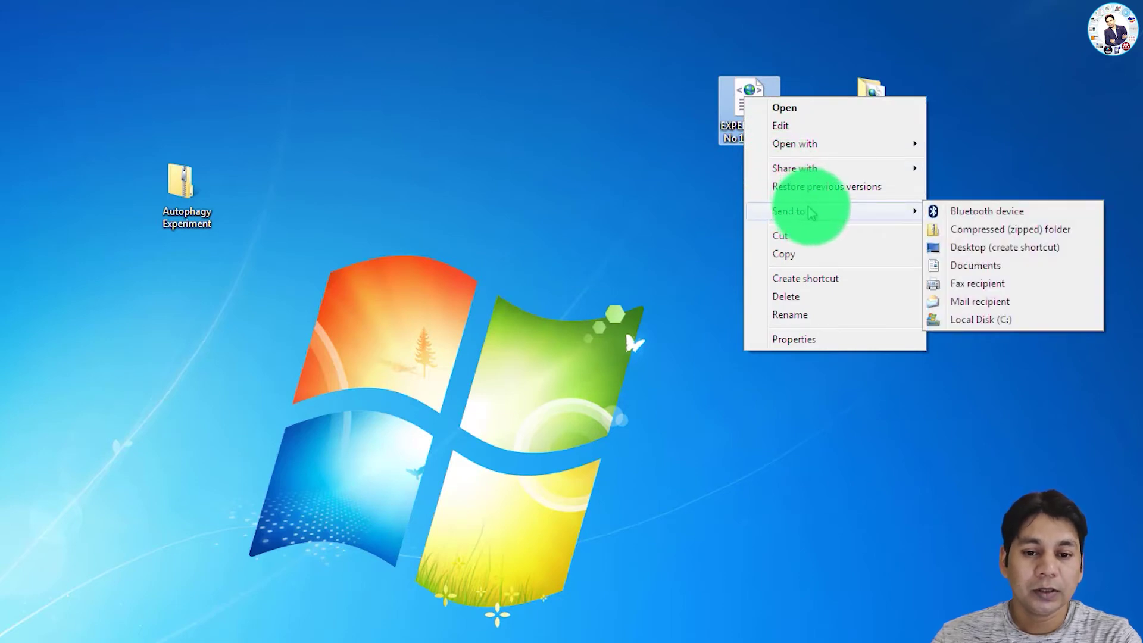
pyautogui.click(1029, 231)
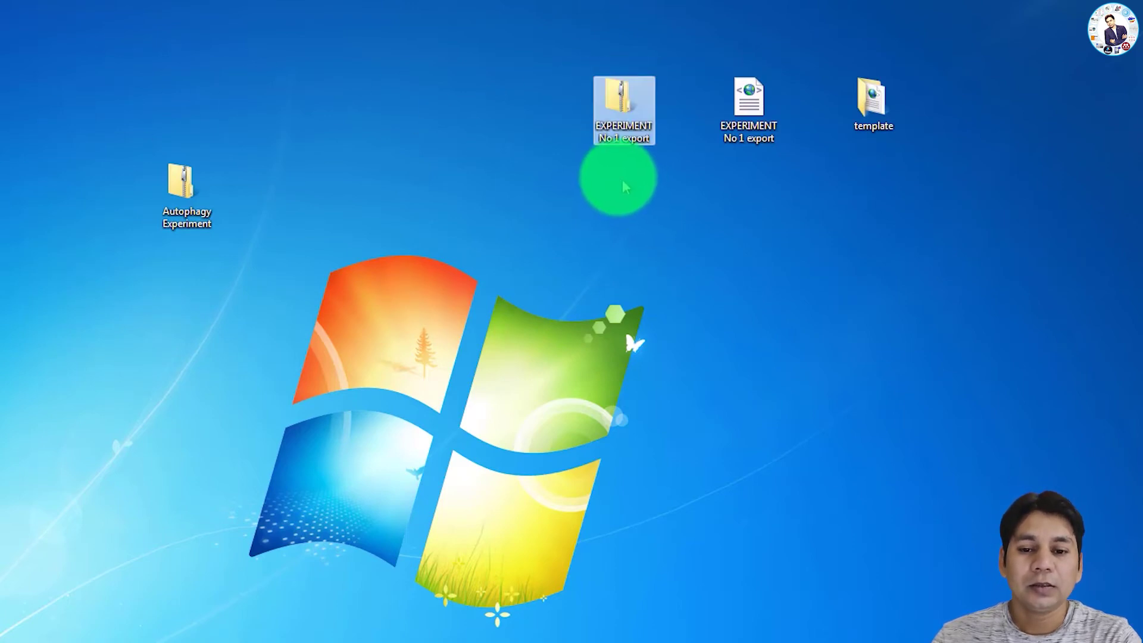
pyautogui.press('Return')
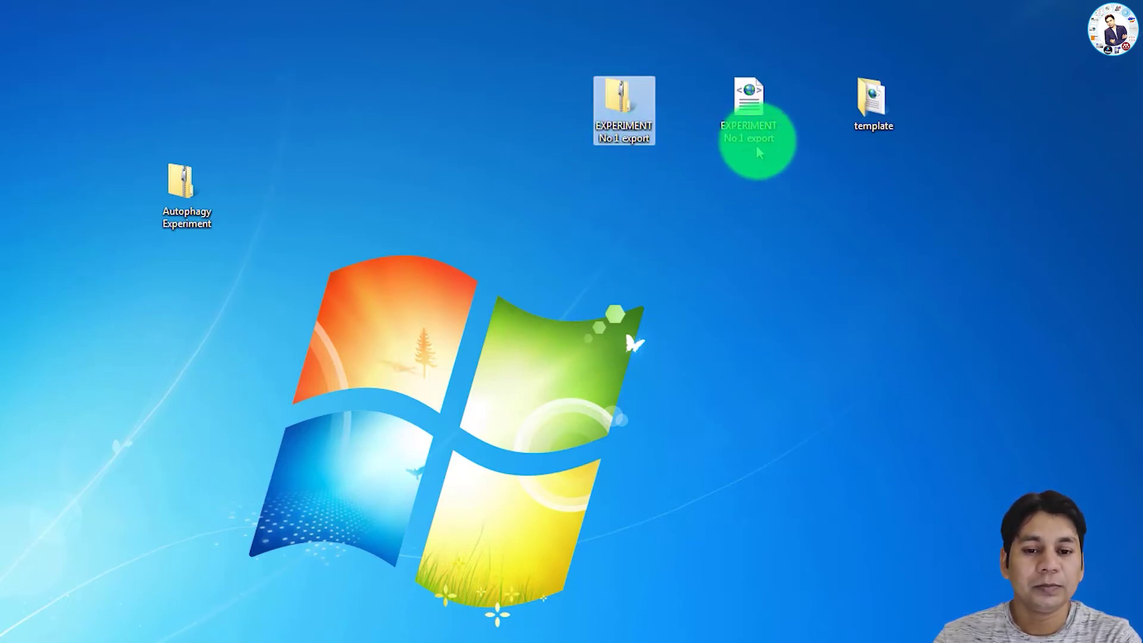
pyautogui.keyDown('ctrl'); pyautogui.click(729, 134); pyautogui.keyUp('ctrl')
pyautogui.click(626, 133)
pyautogui.click(490, 311)
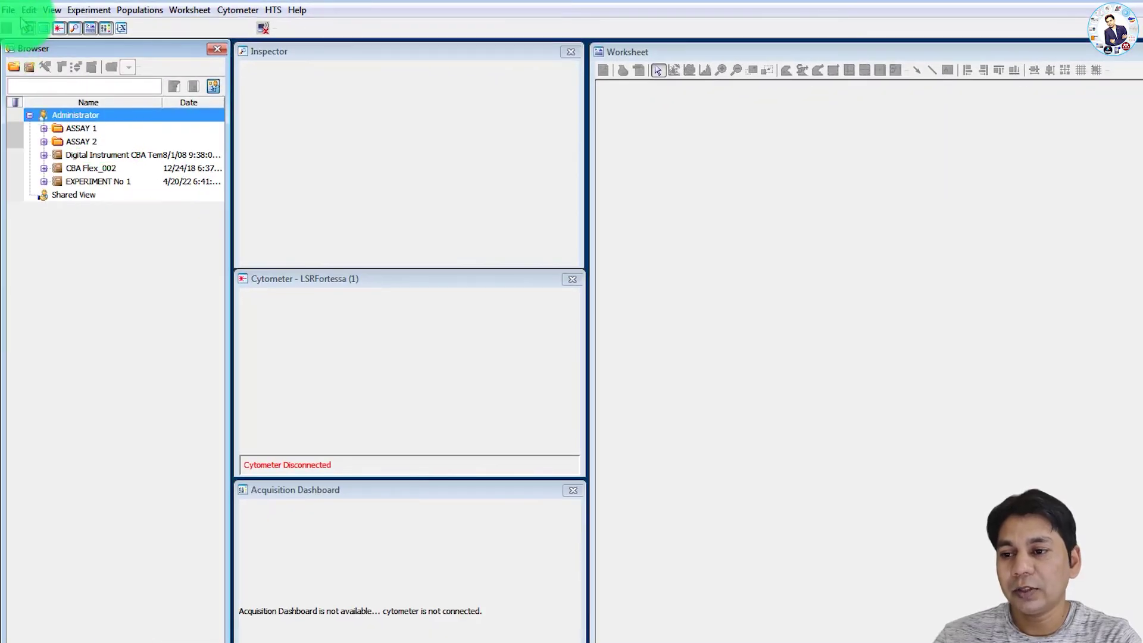
# Return to FACSDiva and import "EXPERIMENT No 1 export.zip" from the desktop as an experiment under Administrator.
pyautogui.click(10, 11)
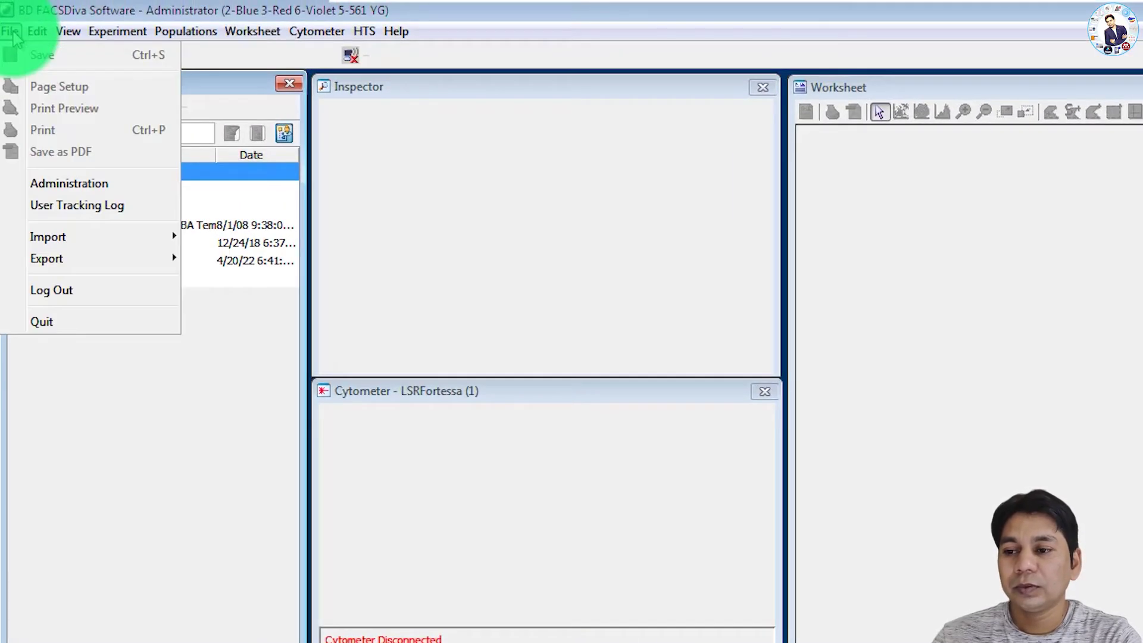
pyautogui.moveTo(114, 238)
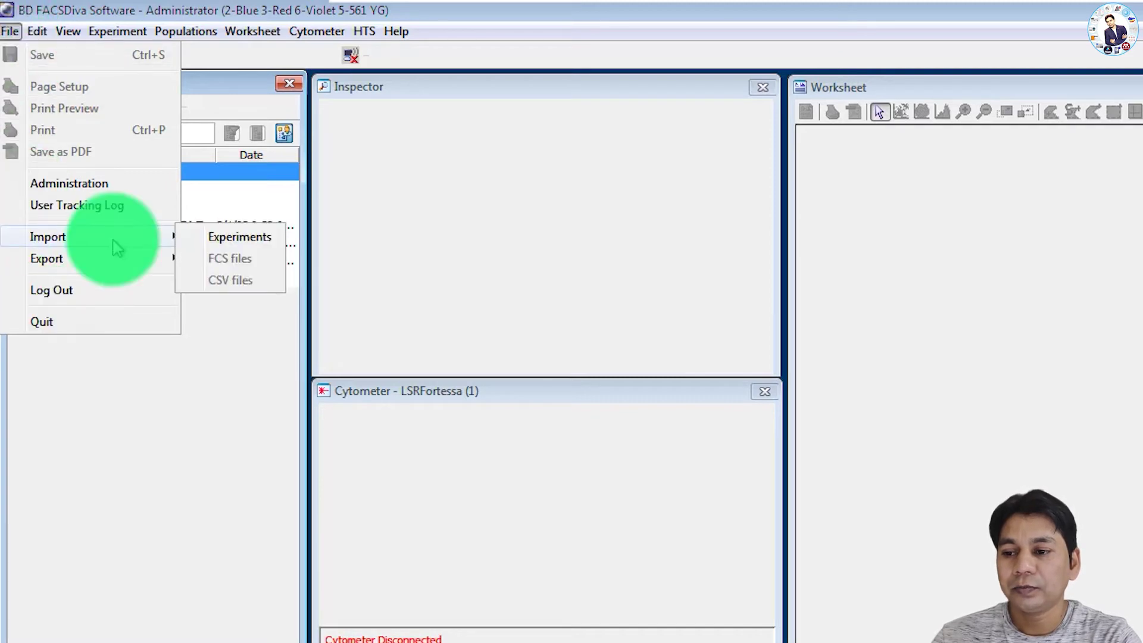
pyautogui.click(240, 237)
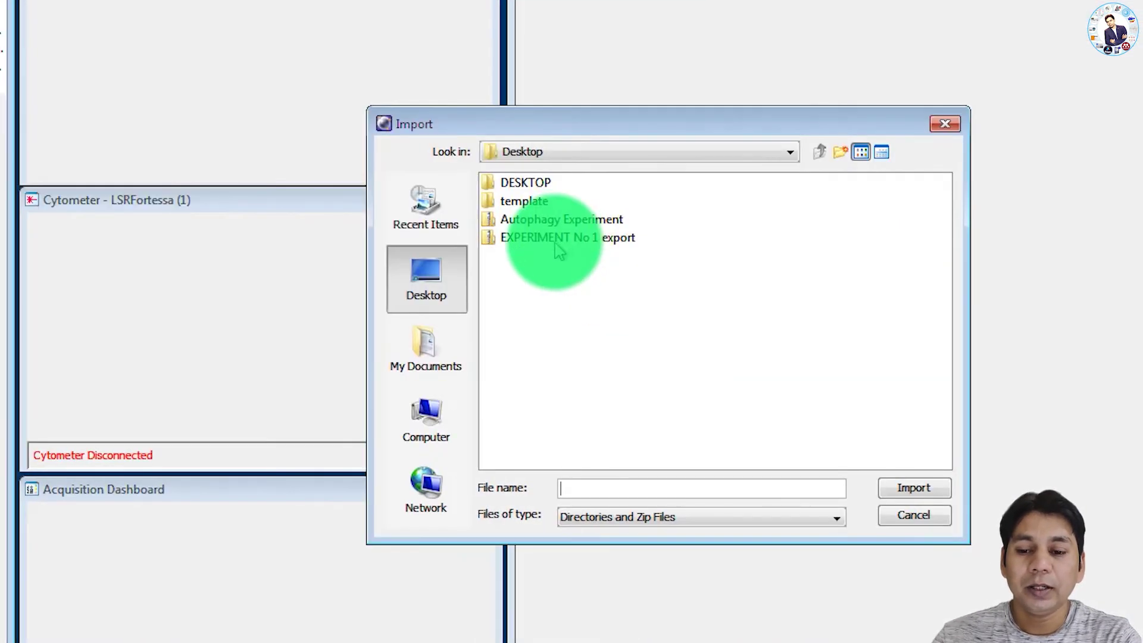
pyautogui.click(524, 241)
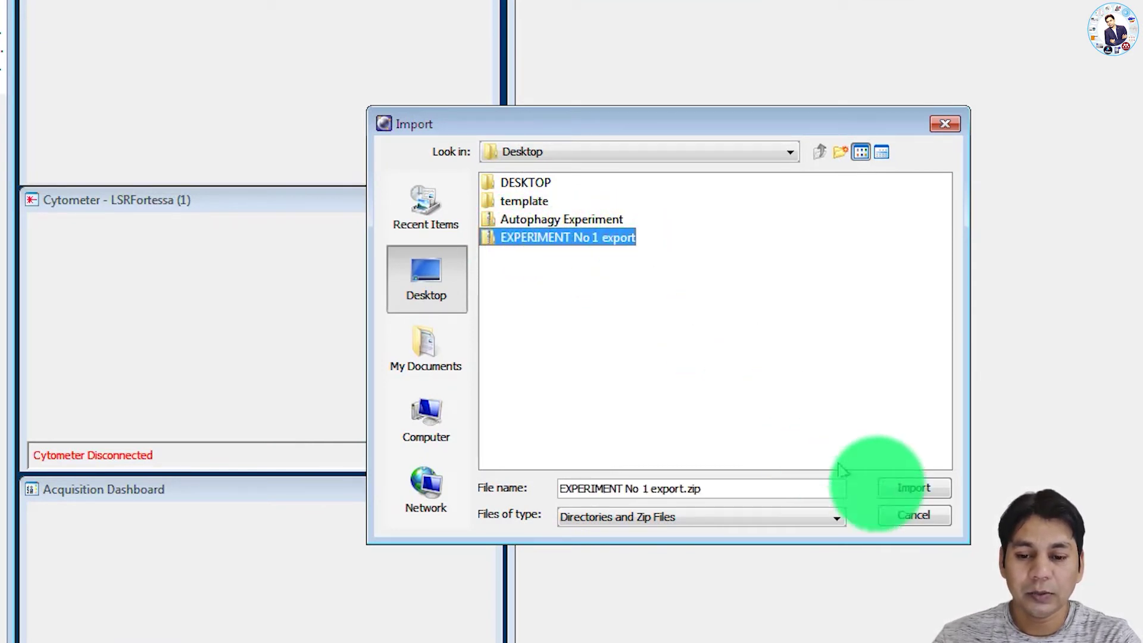
pyautogui.click(933, 494)
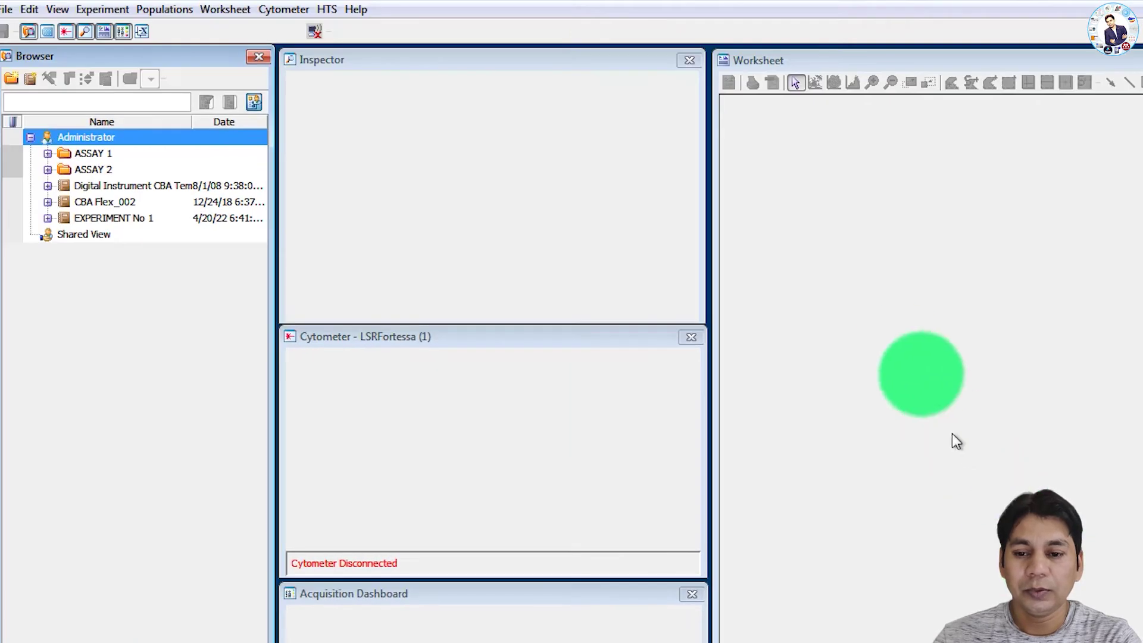
# Open the experiment imported from the zip file and expand its contents in the Browser.
pyautogui.click(72, 234)
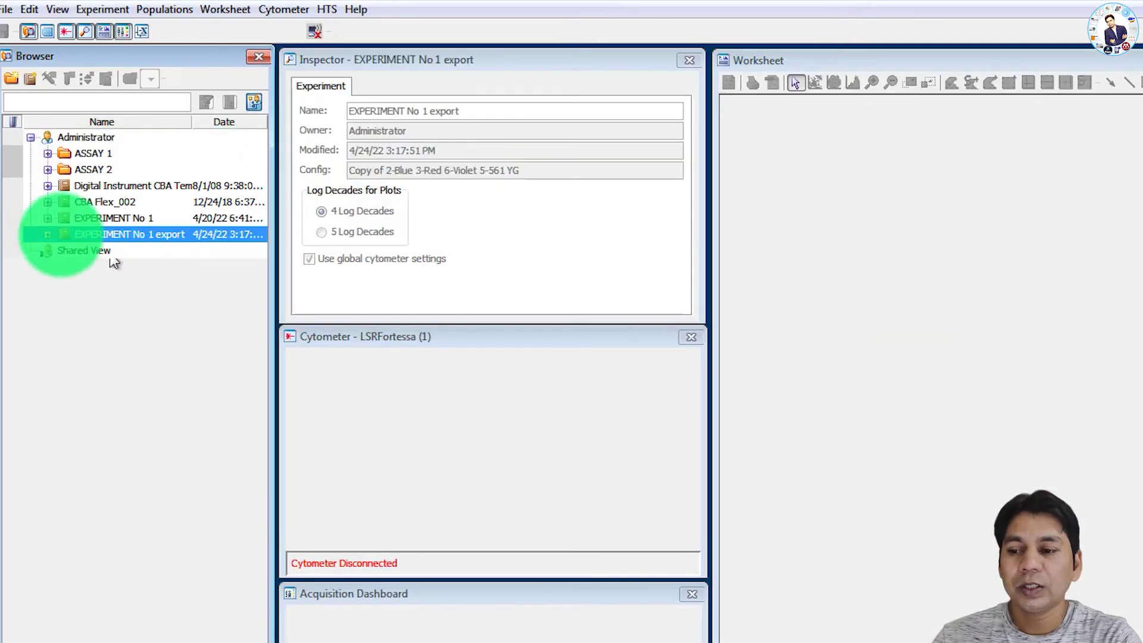
pyautogui.doubleClick(67, 238)
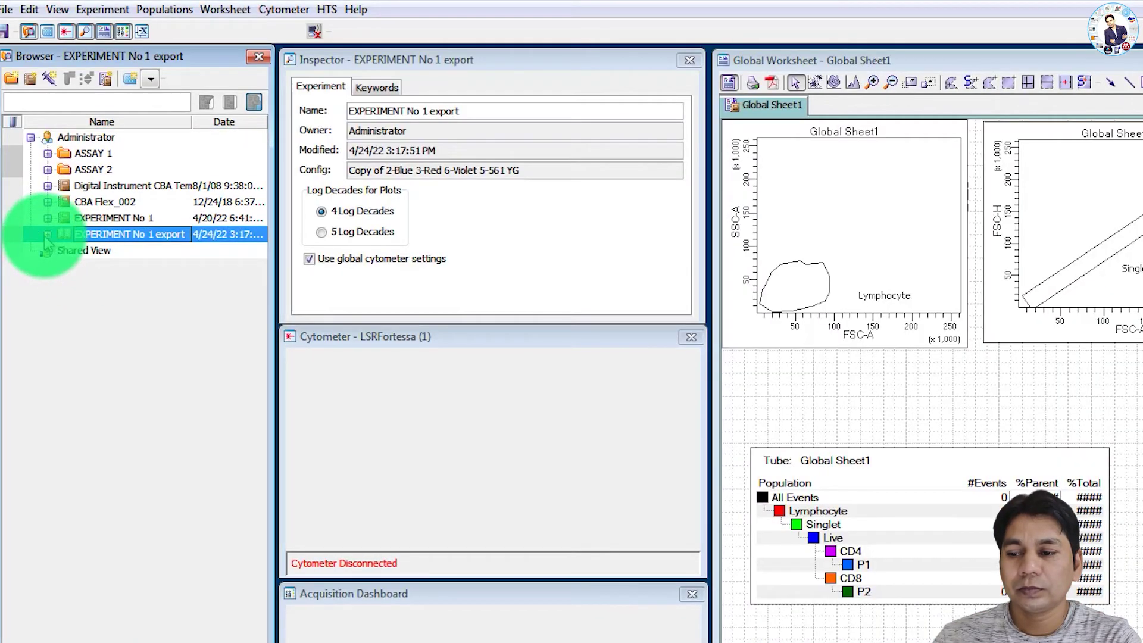
pyautogui.click(47, 234)
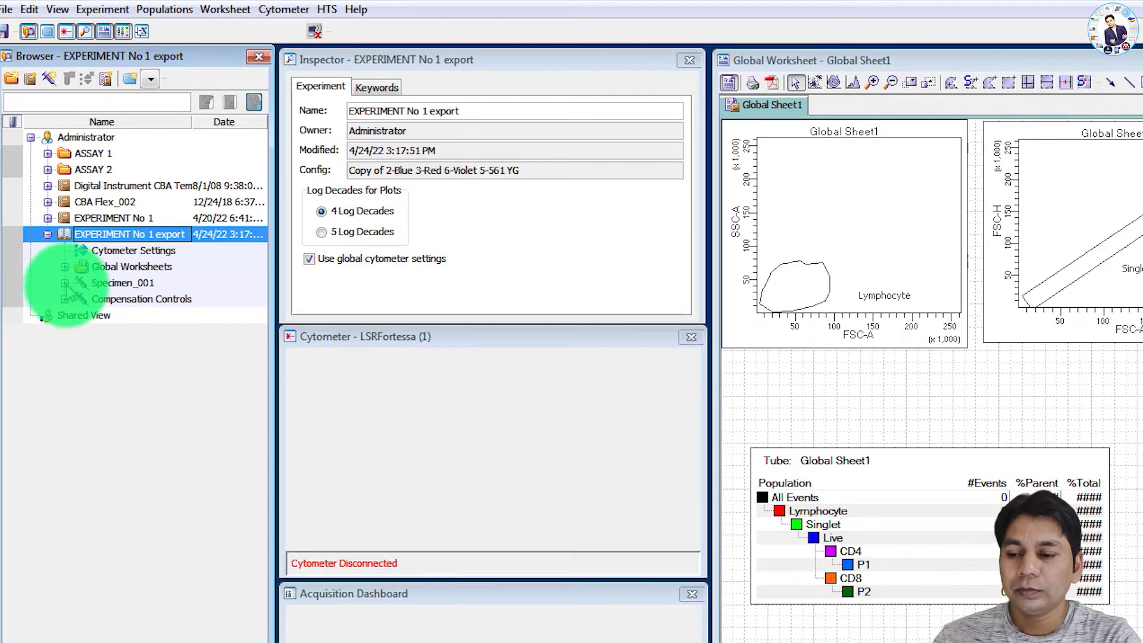
# Expand Specimen_001 and check the Test1 tube's cytometer settings and the global worksheet plots.
pyautogui.doubleClick(67, 285)
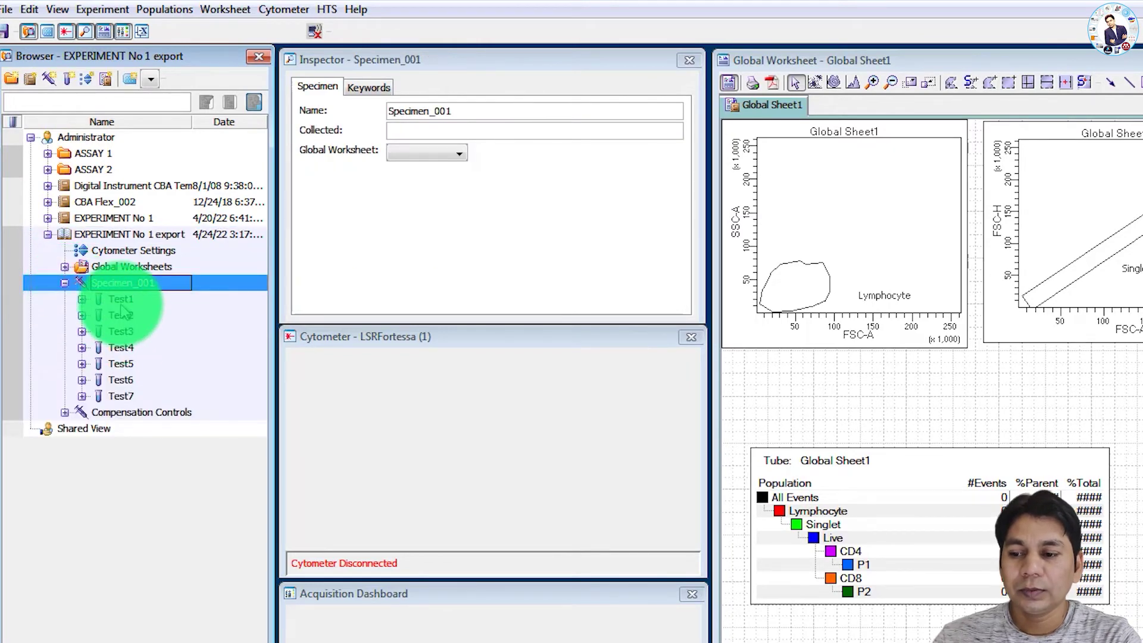
pyautogui.click(137, 299)
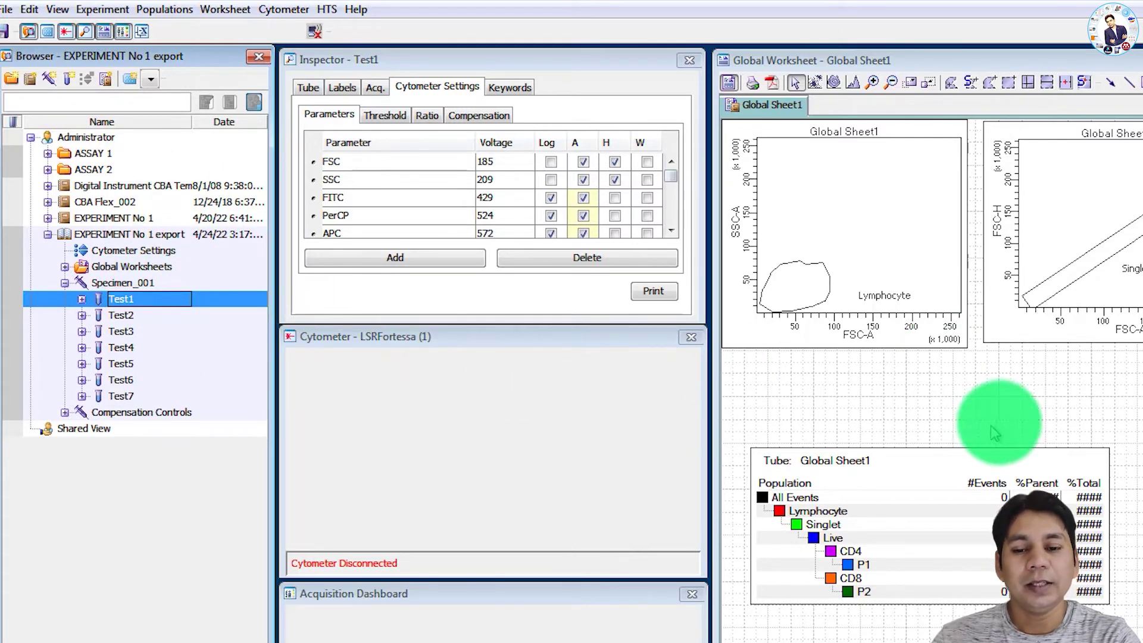
pyautogui.click(899, 285)
pyautogui.click(137, 299)
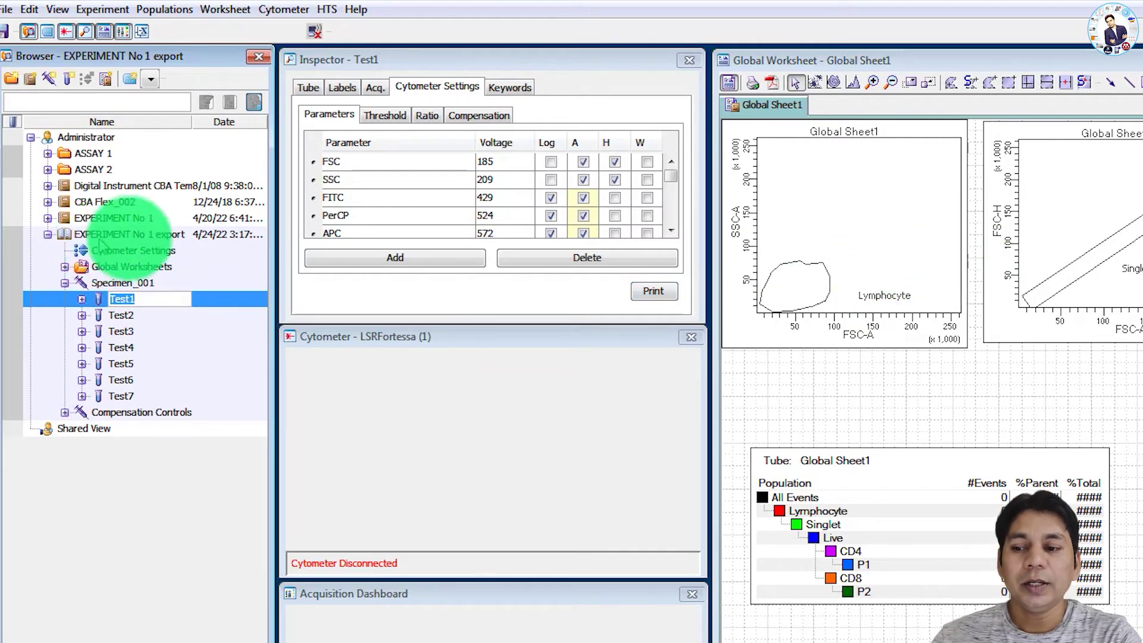
pyautogui.click(136, 300)
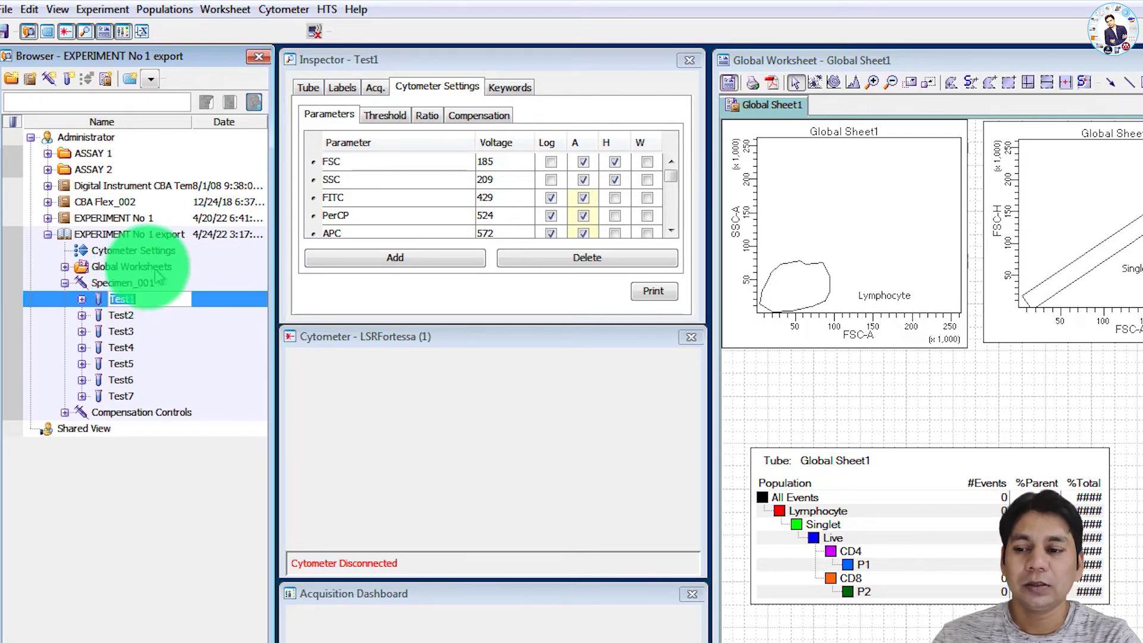
# Remove the zip-imported "EXPERIMENT No 1 export" experiment from the Browser.
pyautogui.click(102, 238)
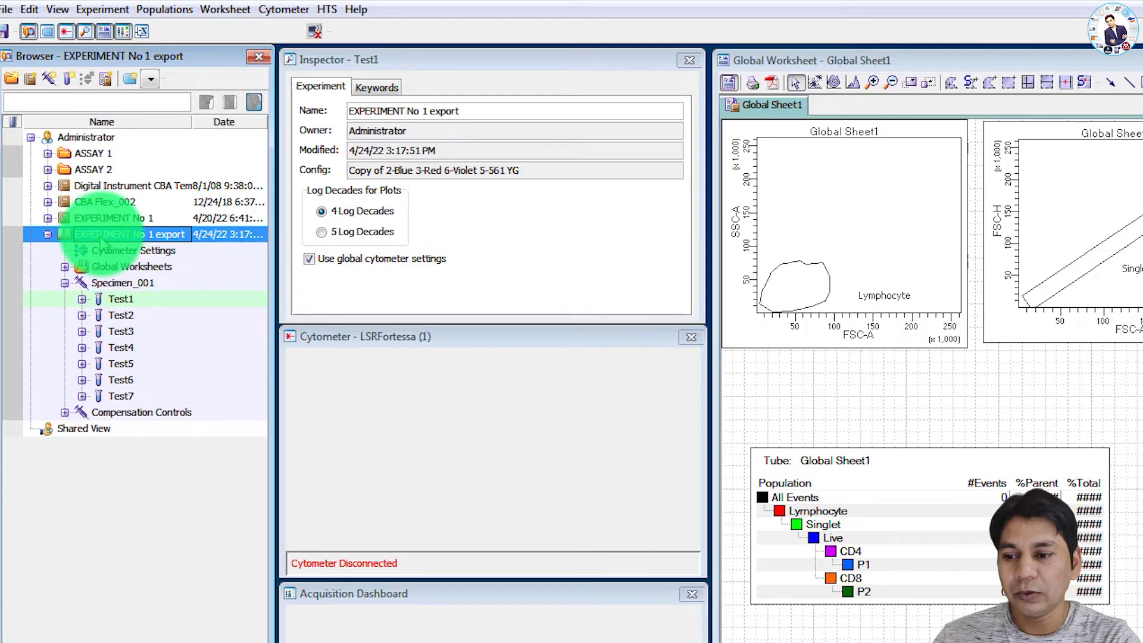
pyautogui.rightClick(105, 240)
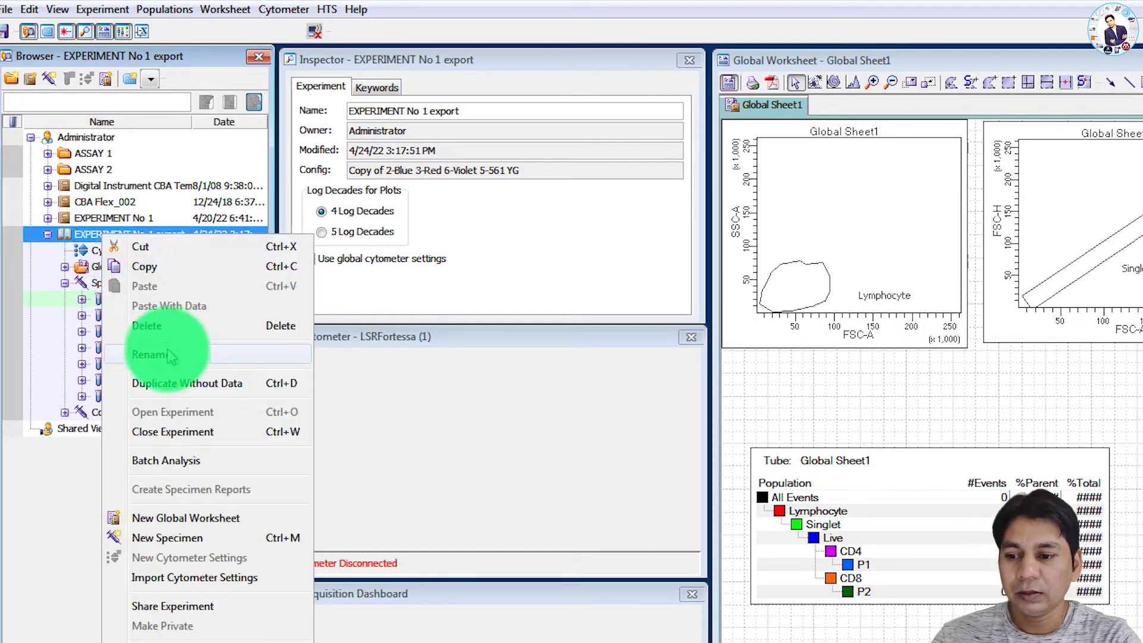
pyautogui.click(147, 325)
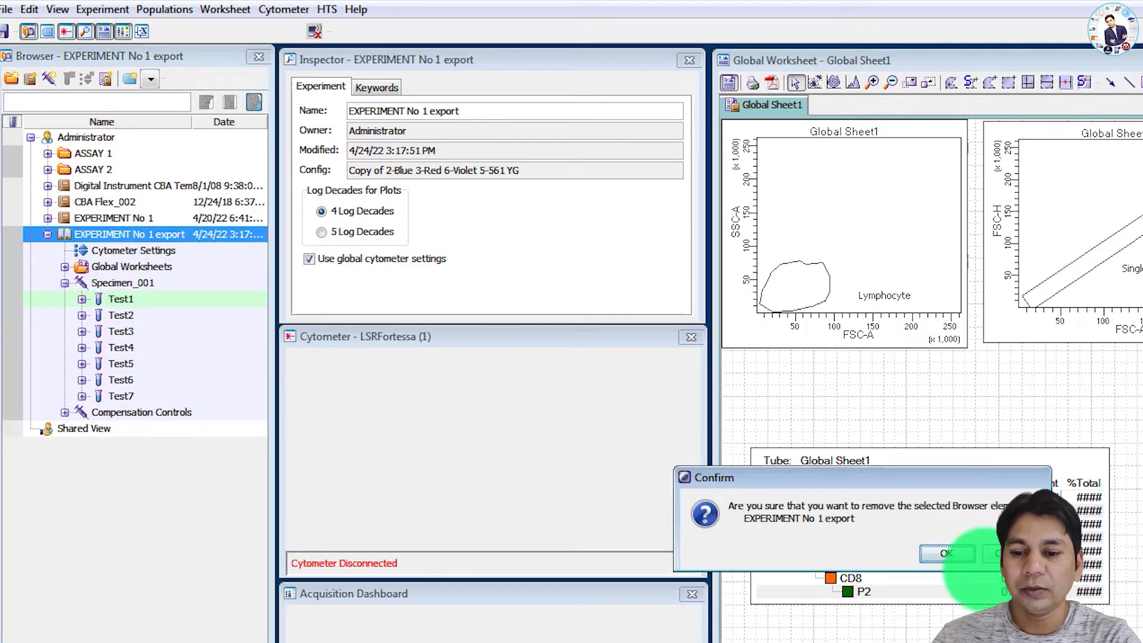
pyautogui.click(952, 557)
# Open EXPERIMENT No 1 and export it as an experiment to the desktop with Directory Export, without deleting it after export.
pyautogui.click(106, 219)
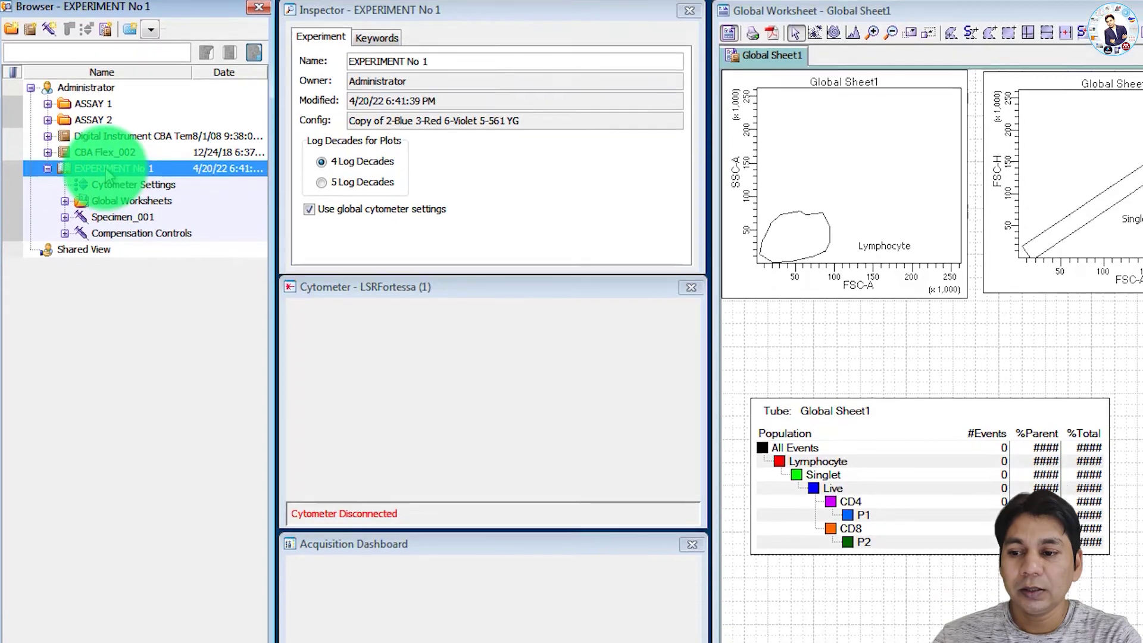
pyautogui.rightClick(90, 171)
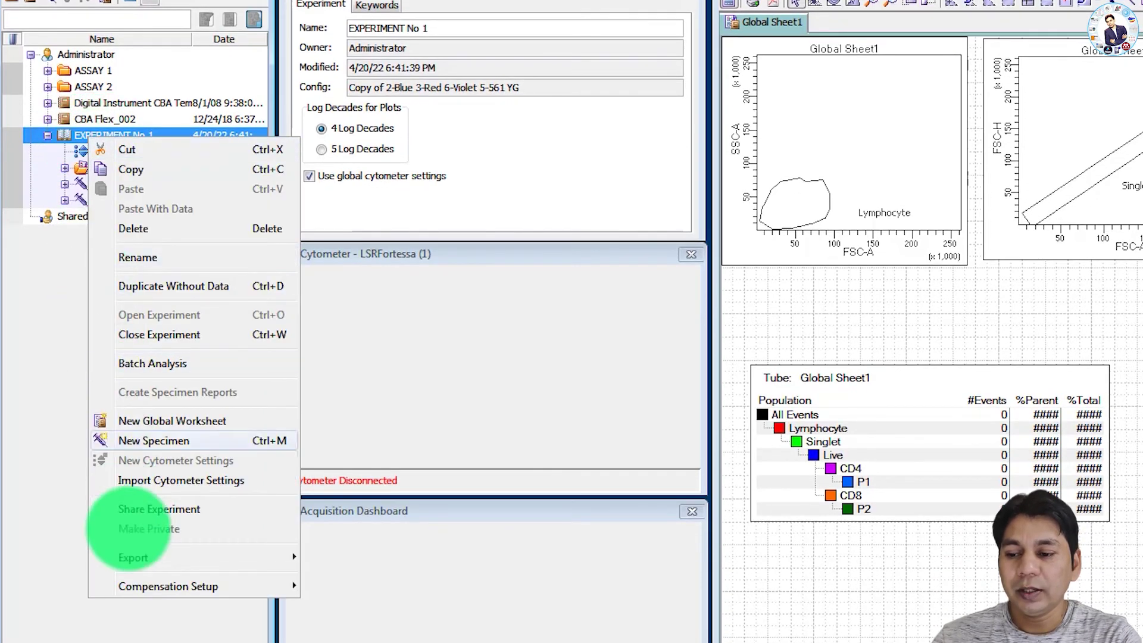
pyautogui.moveTo(127, 555)
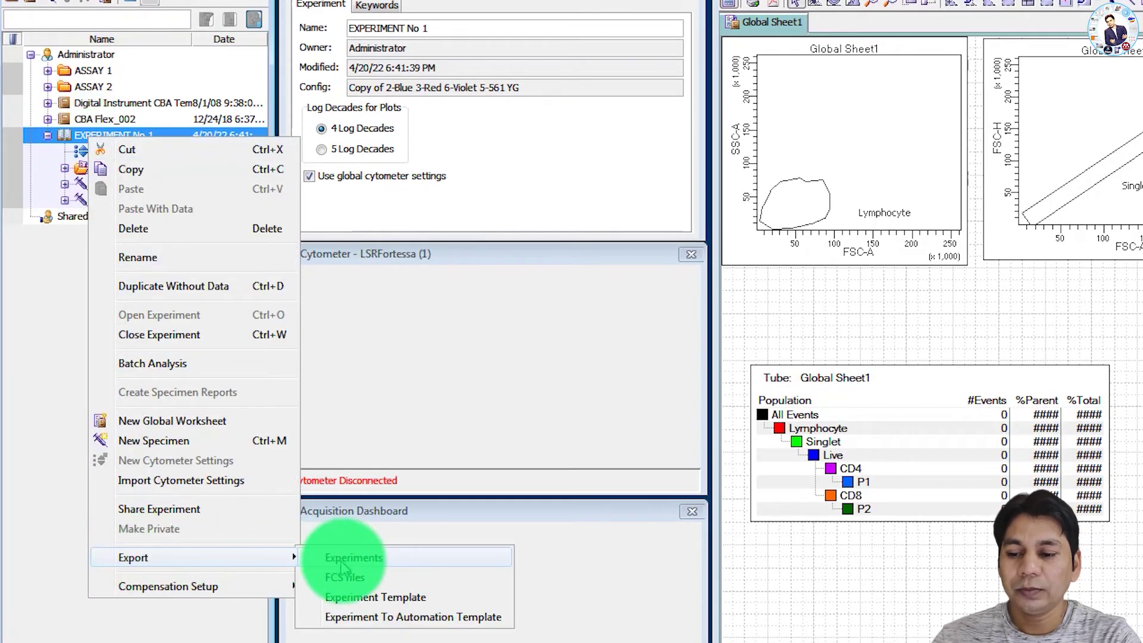
pyautogui.click(380, 565)
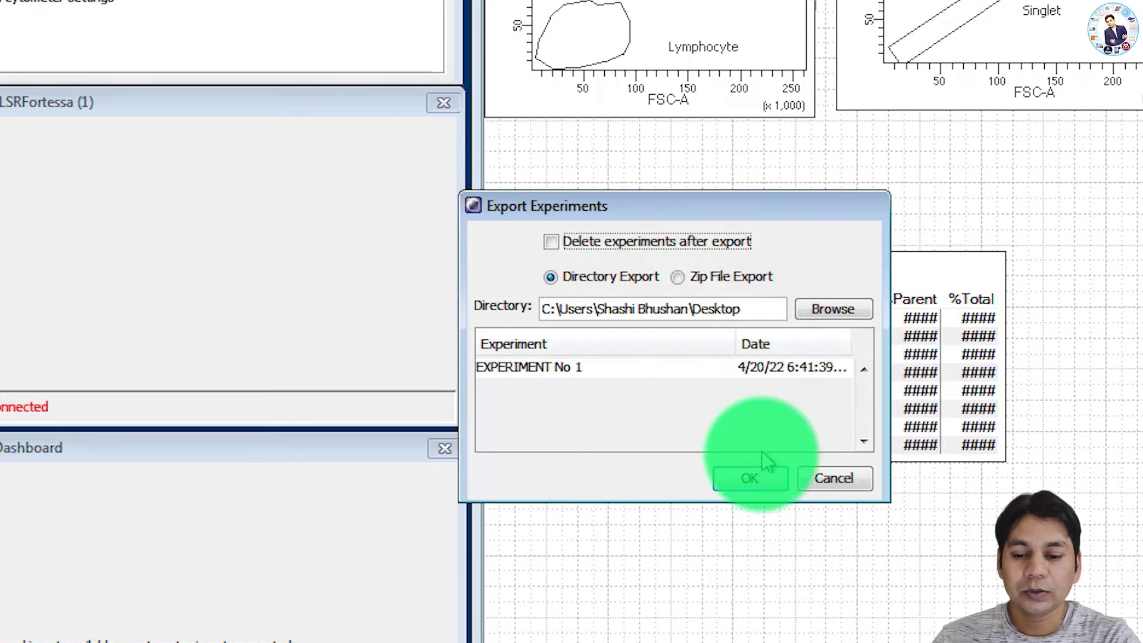
pyautogui.click(750, 479)
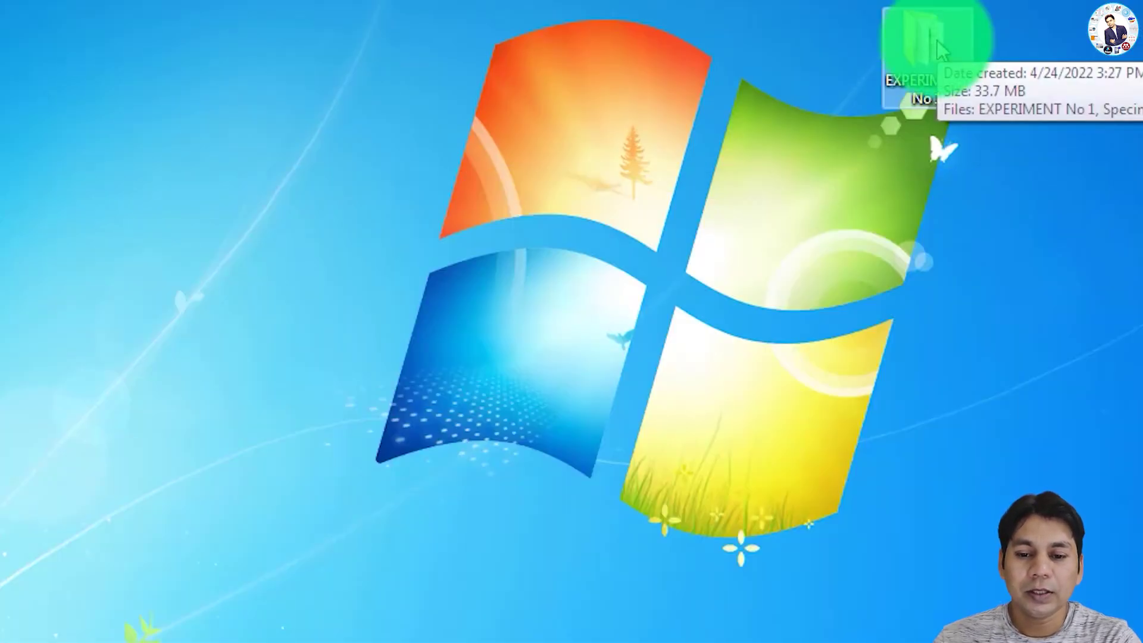
# Open the exported EXPERIMENT No 1 folder on the desktop to check its contents.
pyautogui.doubleClick(940, 49)
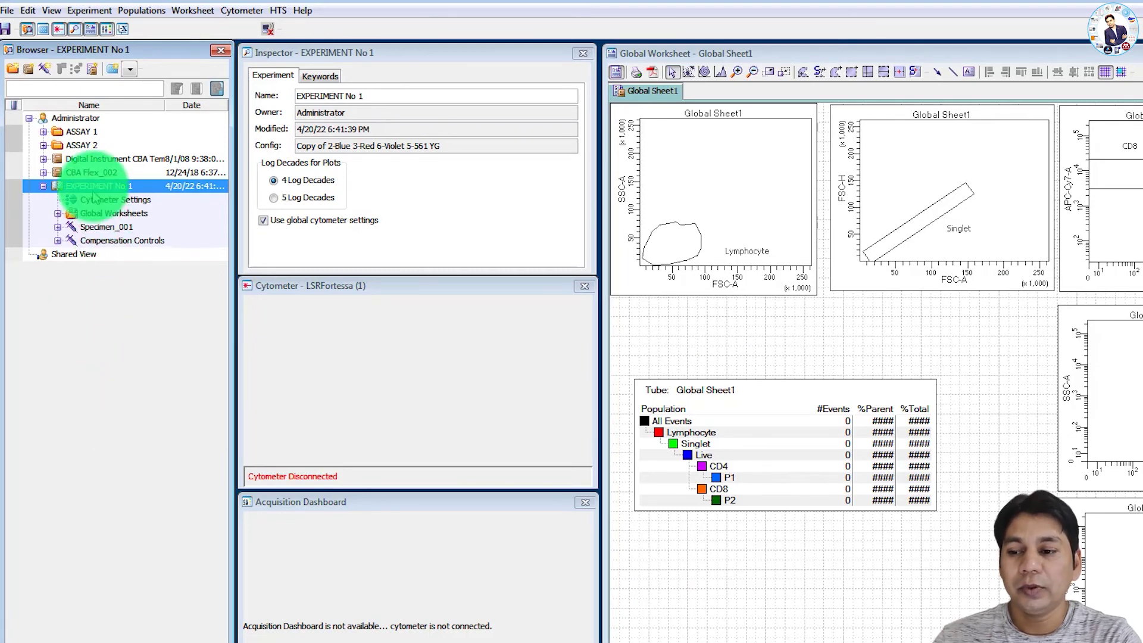
# Collapse EXPERIMENT No 1 and import the exported EXPERIMENT No 1 directory from the desktop as an experiment under Administrator.
pyautogui.press('Left')
pyautogui.click(65, 118)
pyautogui.click(7, 11)
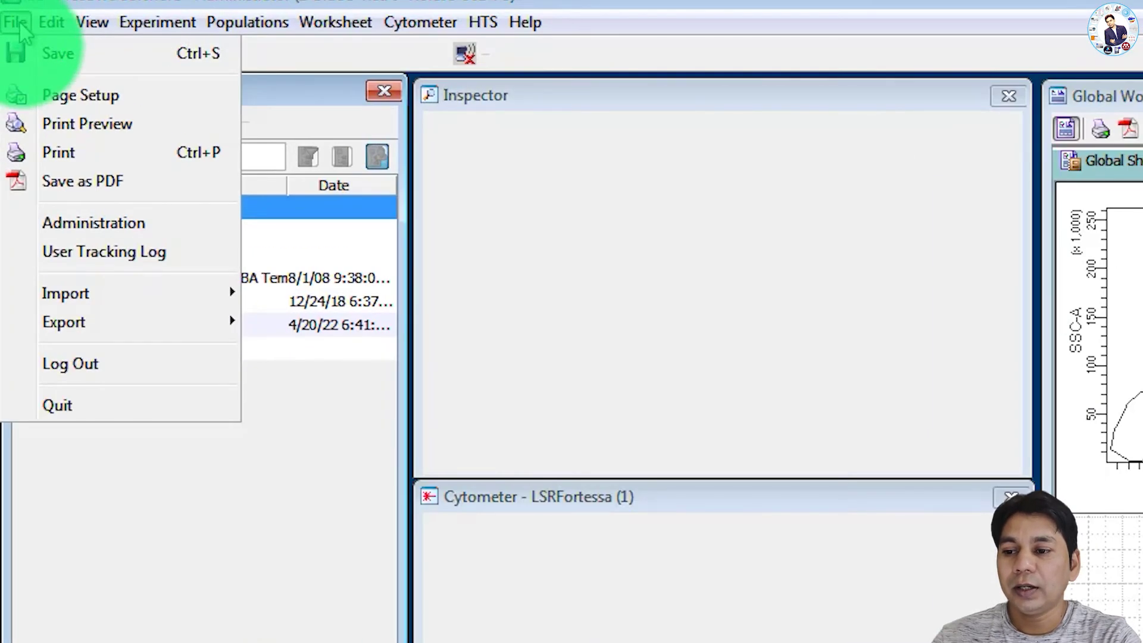
pyautogui.moveTo(127, 298)
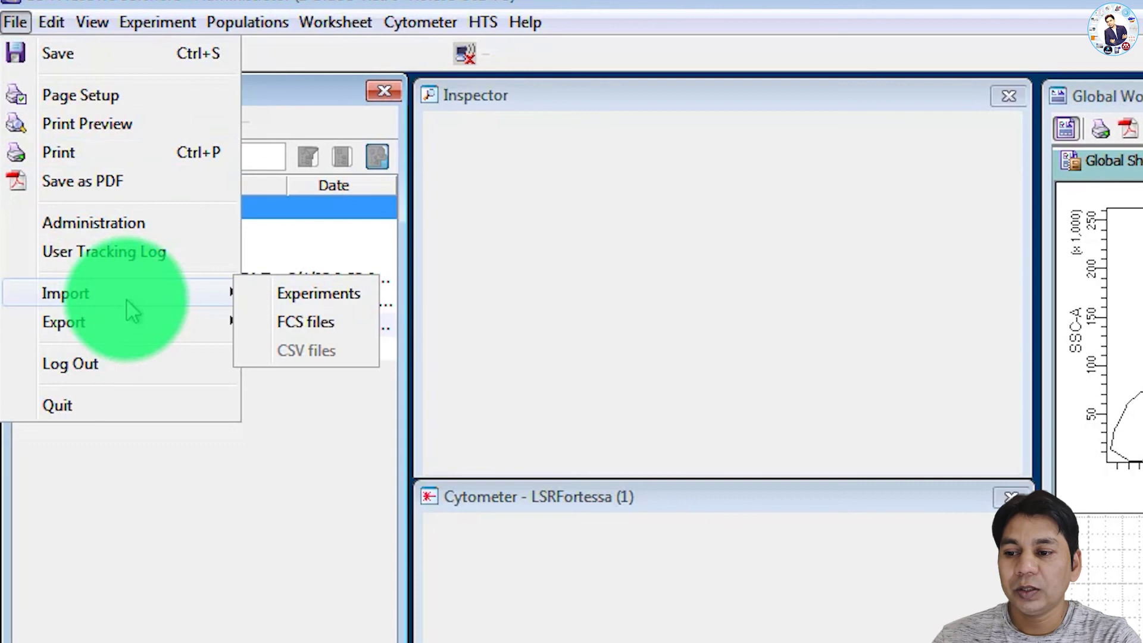
pyautogui.click(350, 310)
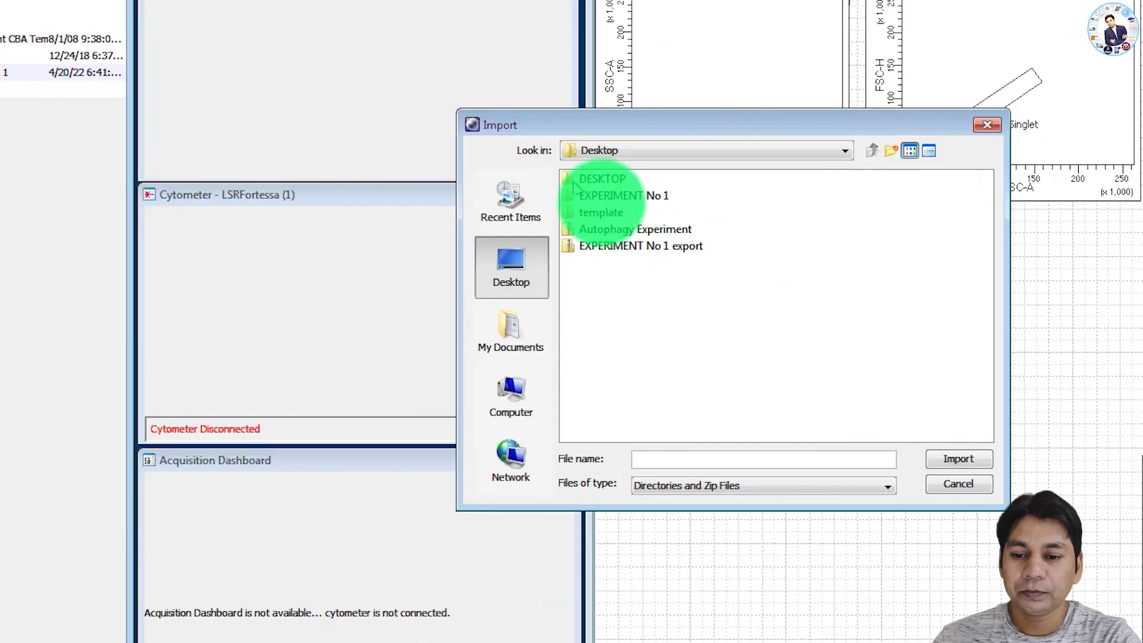
pyautogui.click(631, 196)
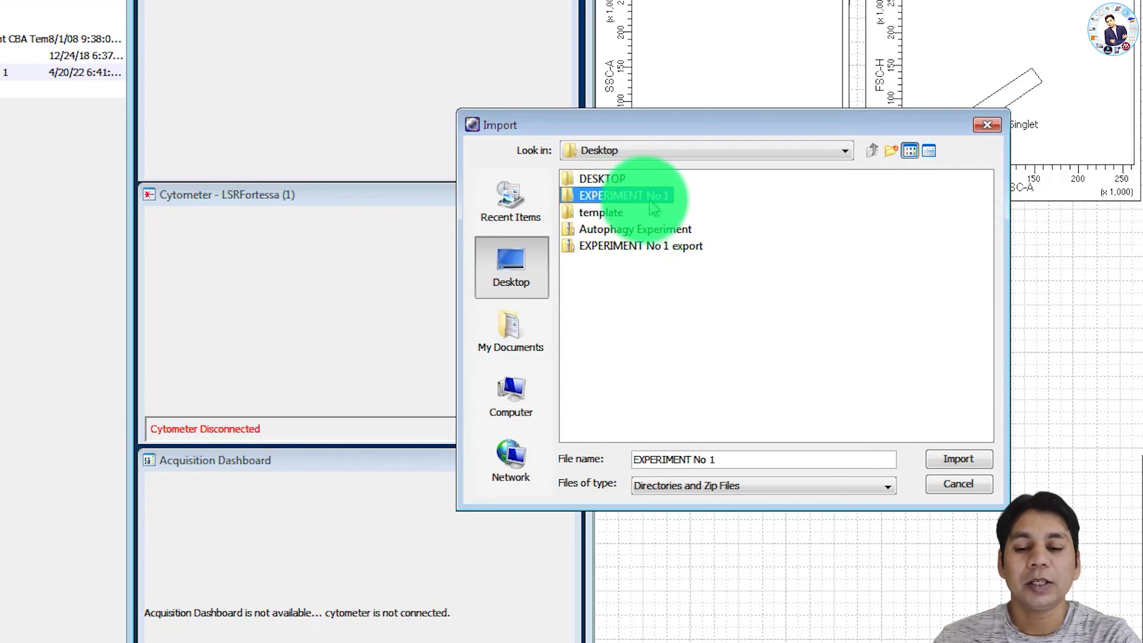
pyautogui.click(959, 459)
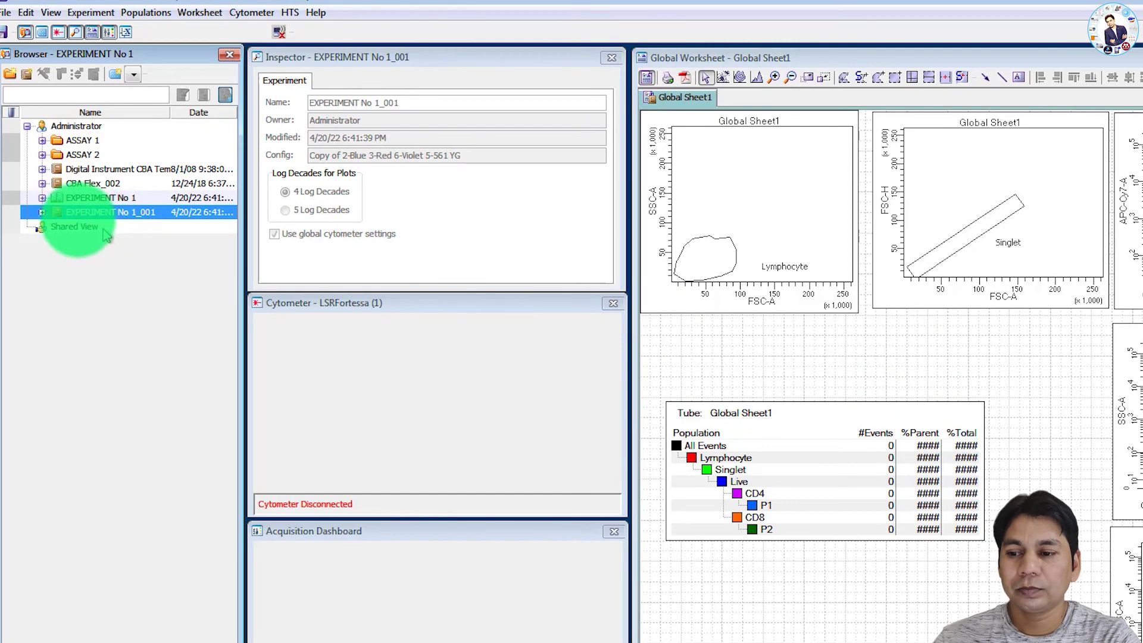
# Open the newly imported copy of EXPERIMENT No 1 and expand Specimen_001 to check the Test1 tube's settings and plots.
pyautogui.doubleClick(60, 215)
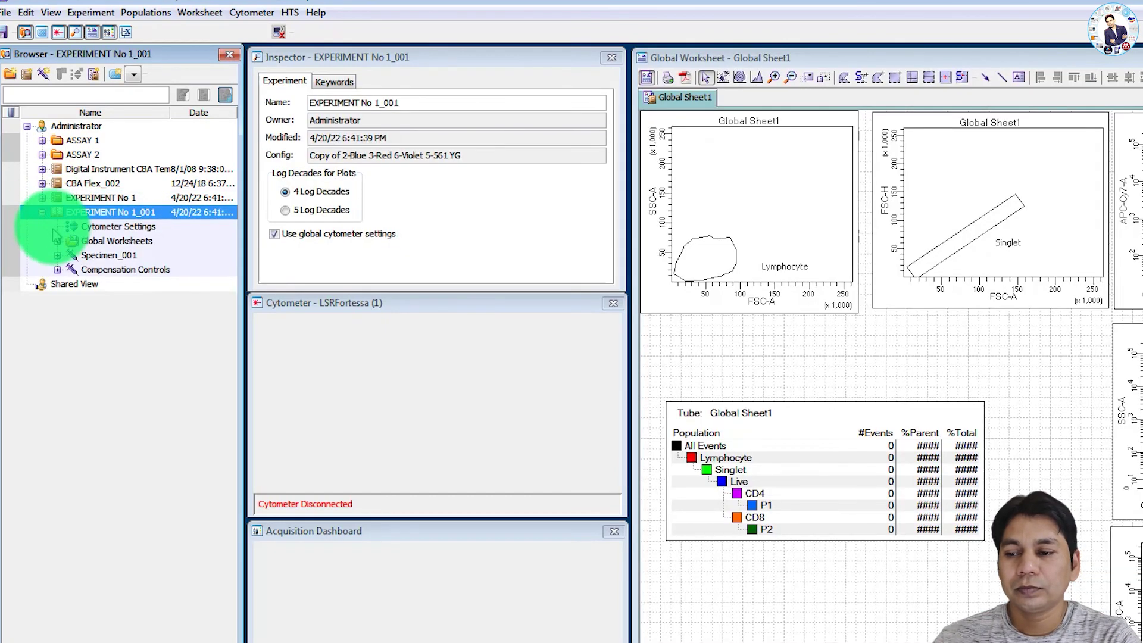
pyautogui.doubleClick(63, 257)
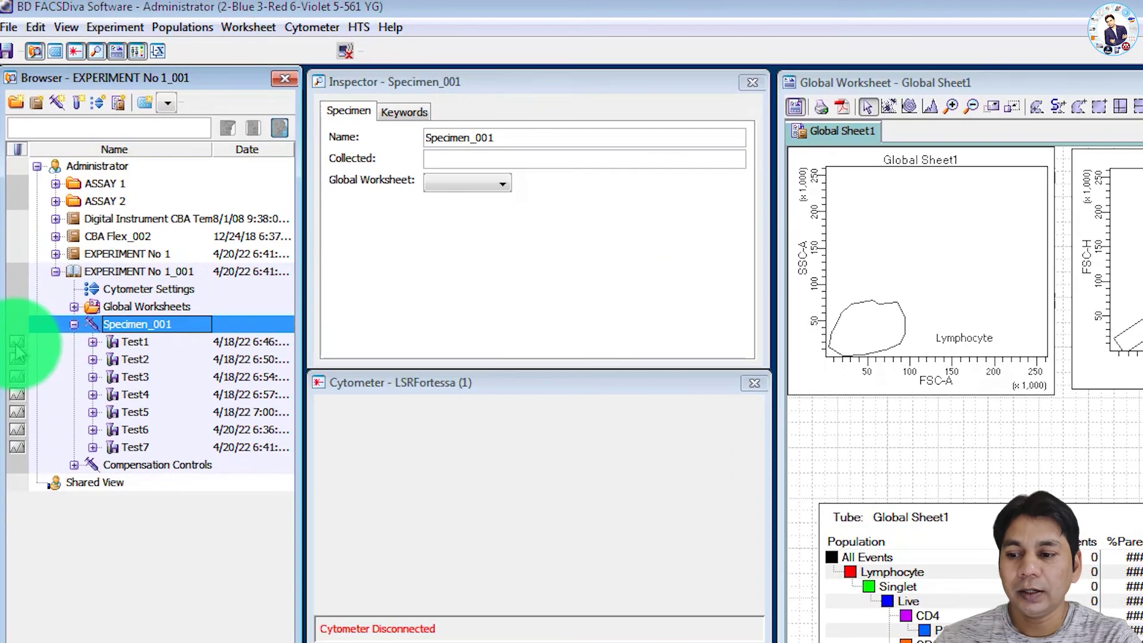
pyautogui.click(35, 269)
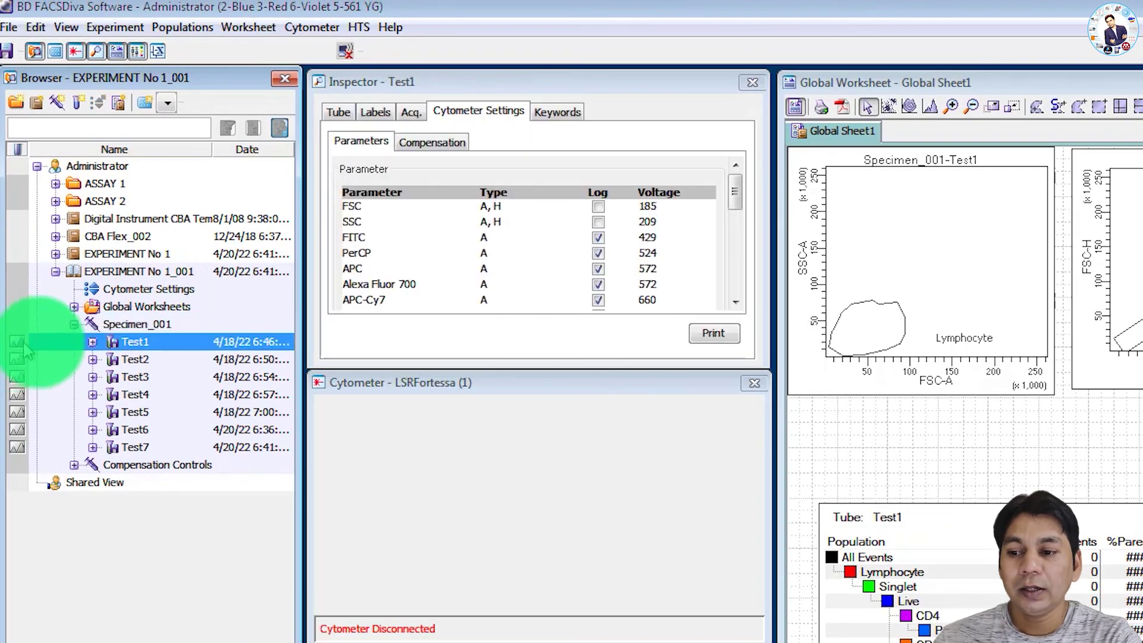